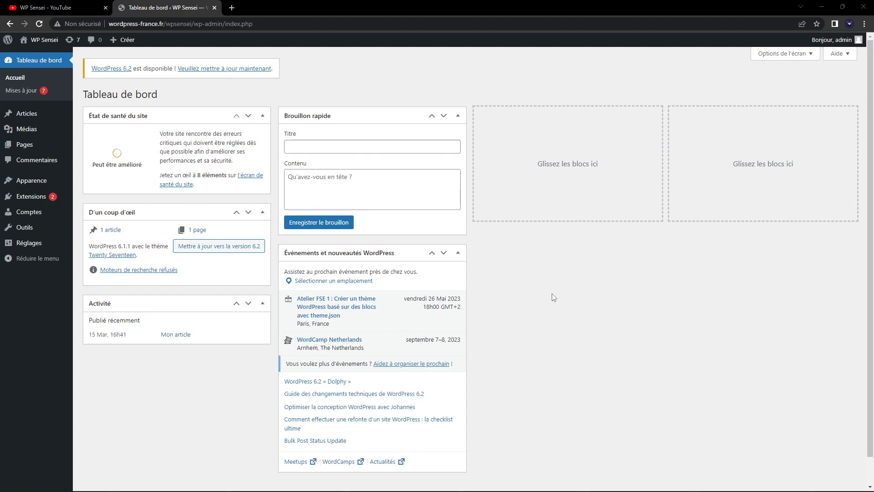
Step: Switch to the WP Sensei YouTube channel and look through its published videos and its about page
{"action": "mouse_move", "coordinate": [49, 144]}
{"action": "left_click", "coordinate": [59, 7]}
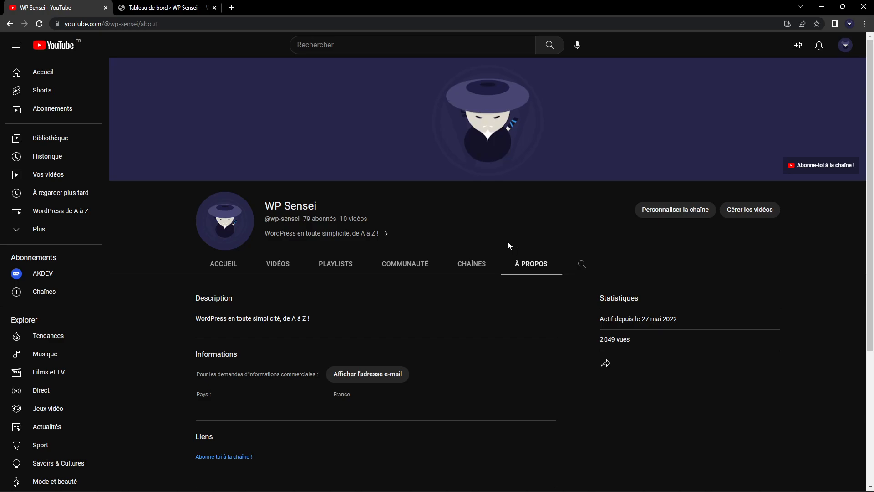
{"action": "left_click", "coordinate": [277, 265]}
{"action": "scroll", "coordinate": [549, 224], "scroll_direction": "down", "scroll_amount": 5}
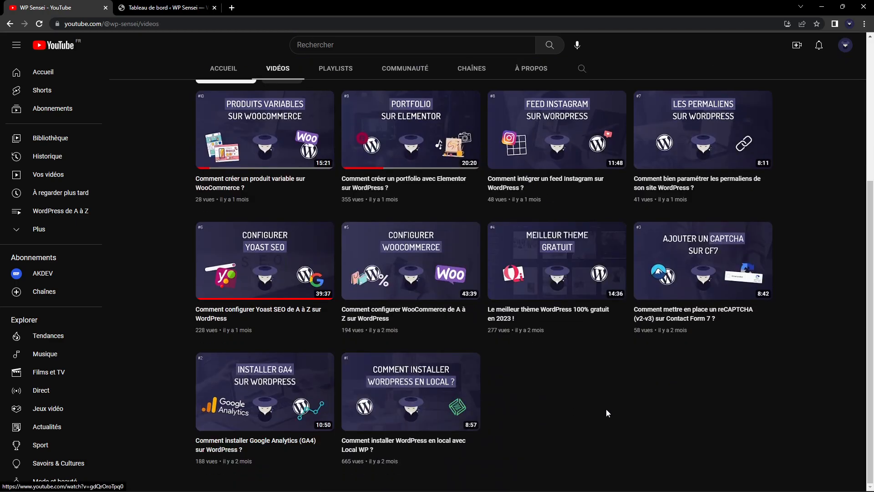
{"action": "scroll", "coordinate": [605, 409], "scroll_direction": "up", "scroll_amount": 1}
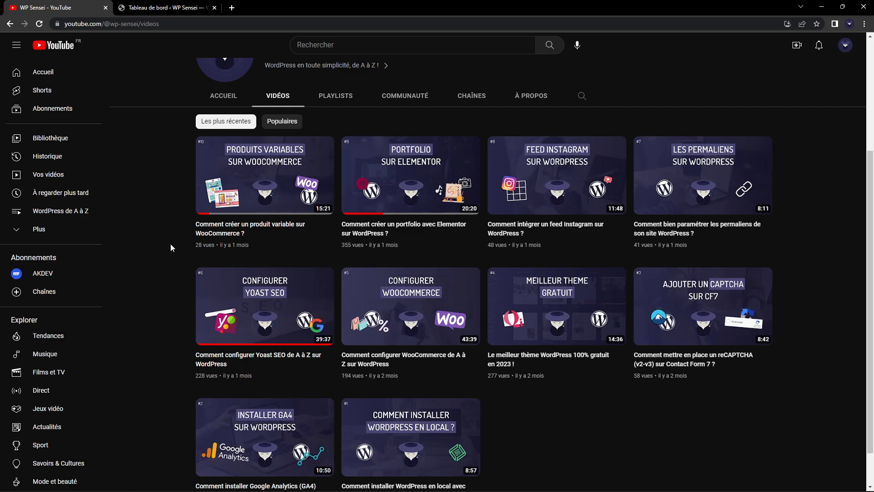
{"action": "left_click", "coordinate": [530, 96]}
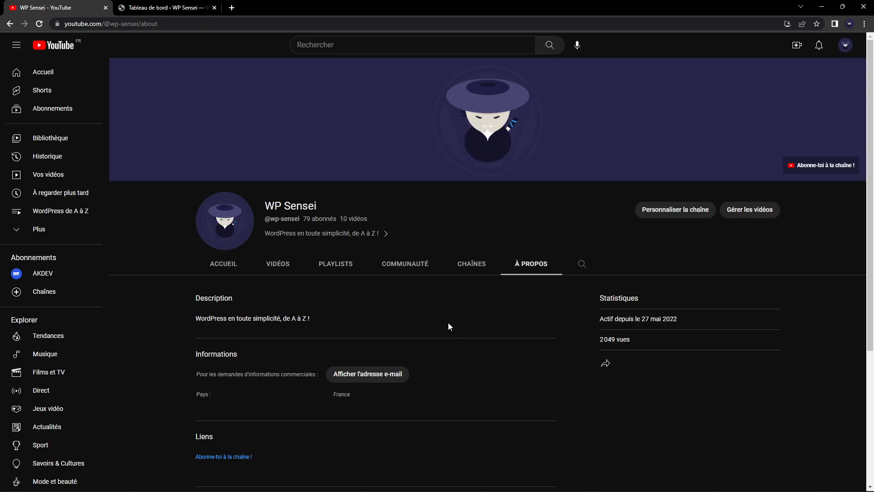
Step: Return to the WordPress dashboard and search the available plugins for "custom post type"
{"action": "left_click", "coordinate": [175, 7]}
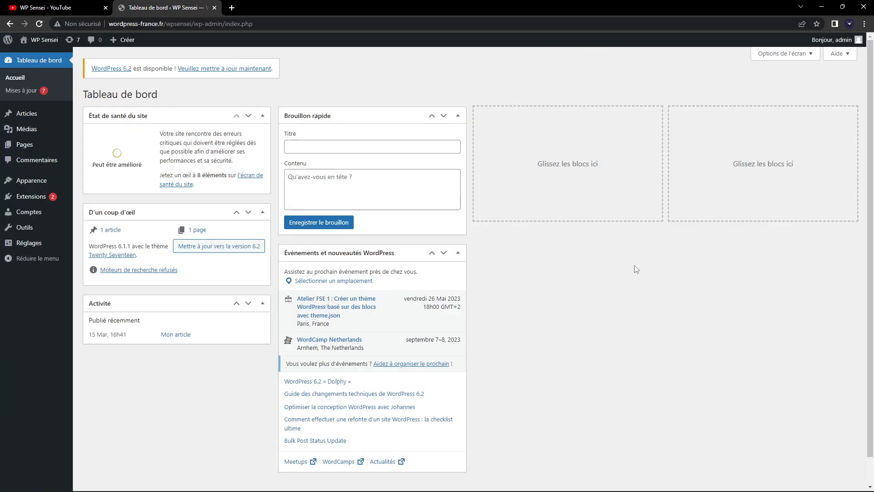
{"action": "left_click", "coordinate": [31, 196]}
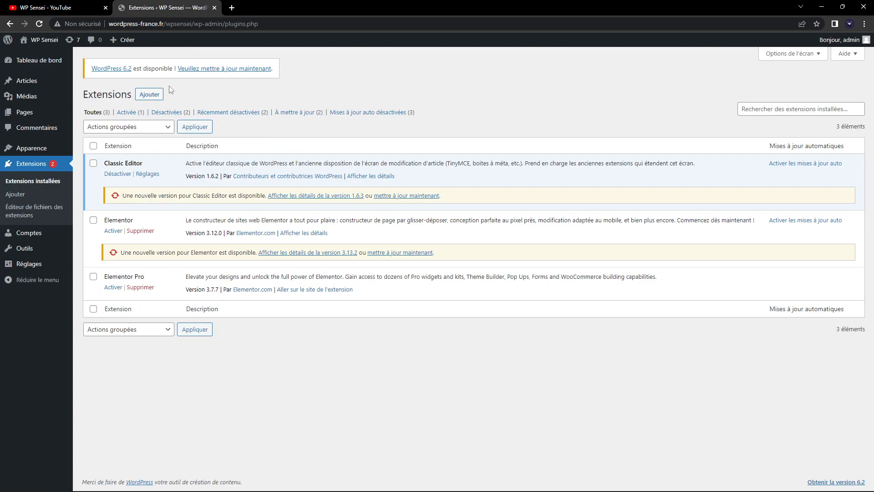
{"action": "left_click", "coordinate": [149, 94]}
{"action": "left_click", "coordinate": [748, 120]}
{"action": "type", "text": "custom post type"}
{"action": "left_click", "coordinate": [801, 141]}
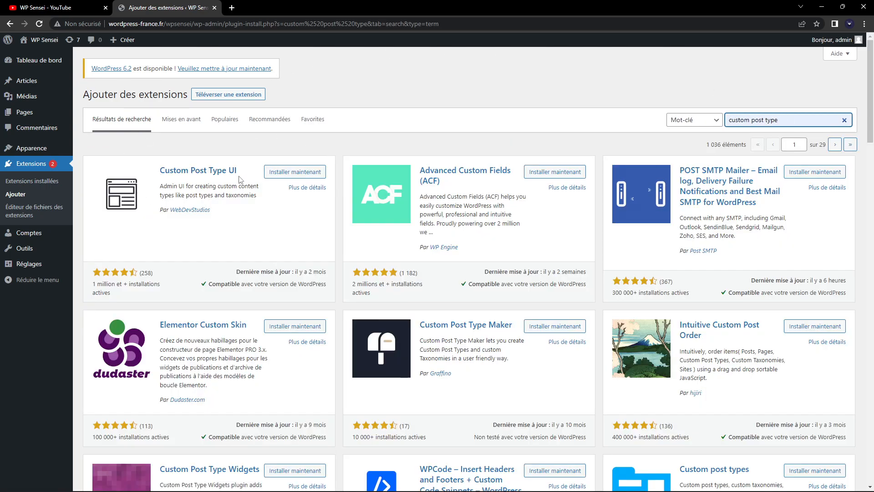
{"action": "left_click", "coordinate": [165, 289]}
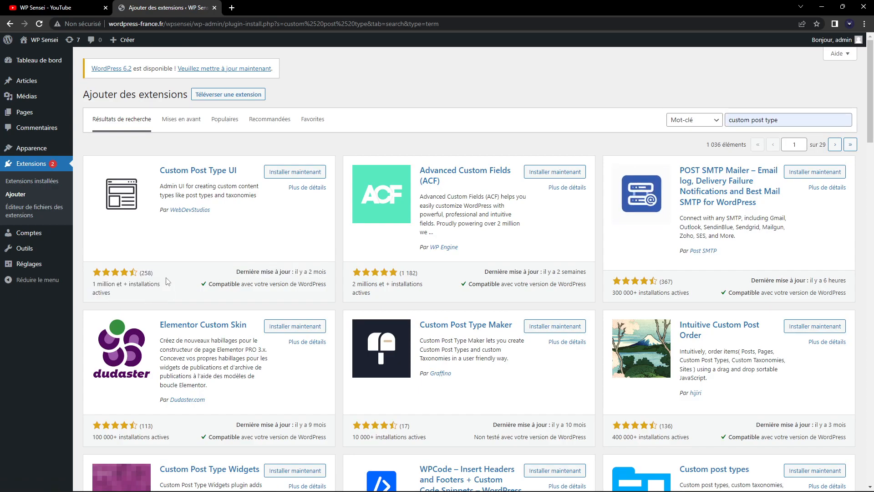
Step: Install and activate the Custom Post Type UI plugin
{"action": "left_click", "coordinate": [300, 174]}
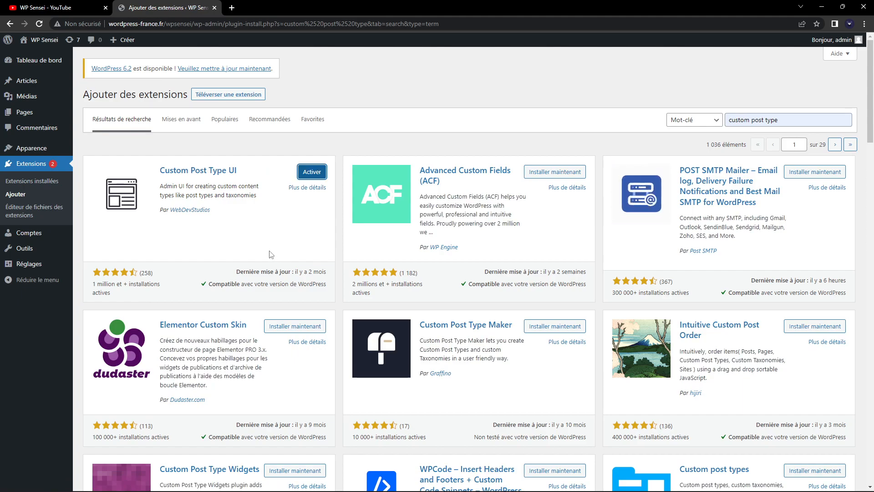
{"action": "left_click", "coordinate": [299, 174]}
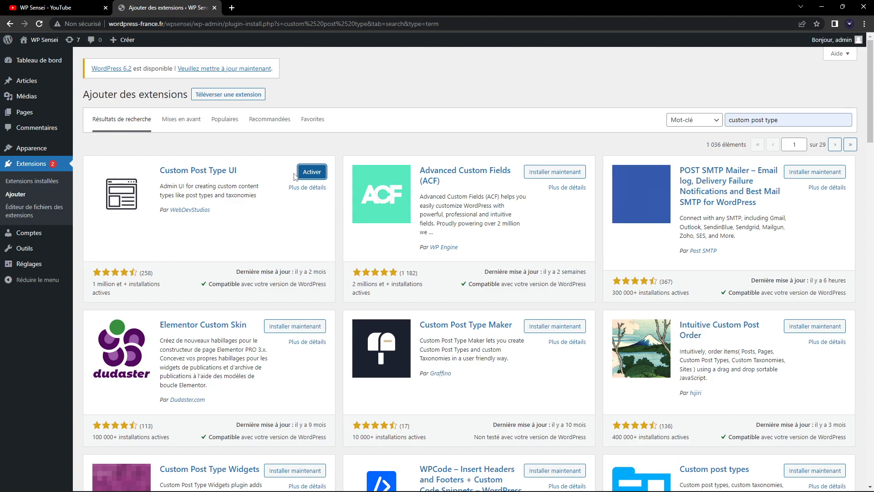
{"action": "left_click", "coordinate": [310, 174]}
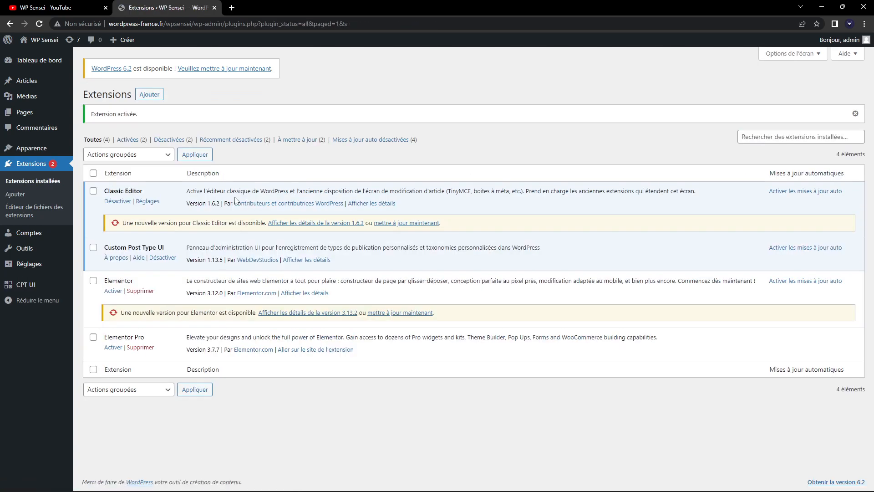
Step: Add a custom post type with slug "portfolio", plural label "Portfolios" and singular label "Portfolio" using CPT UI
{"action": "left_click", "coordinate": [27, 287]}
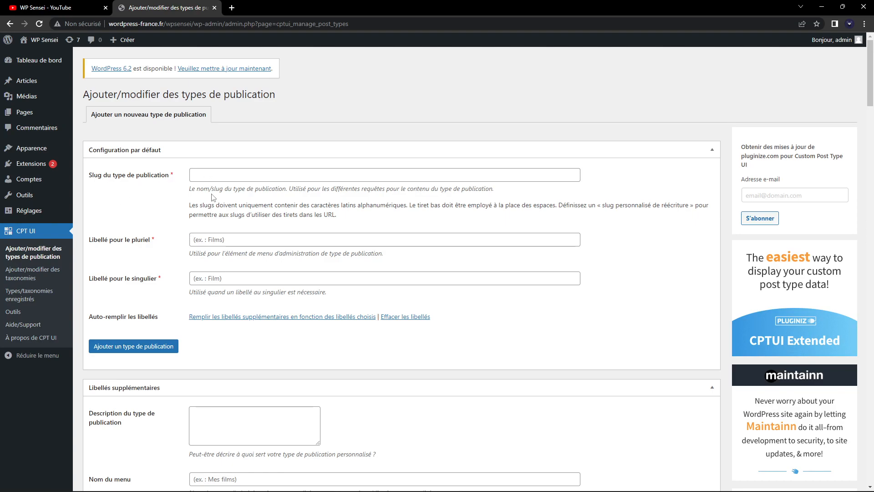
{"action": "left_click", "coordinate": [229, 175]}
{"action": "type", "text": "portfolio"}
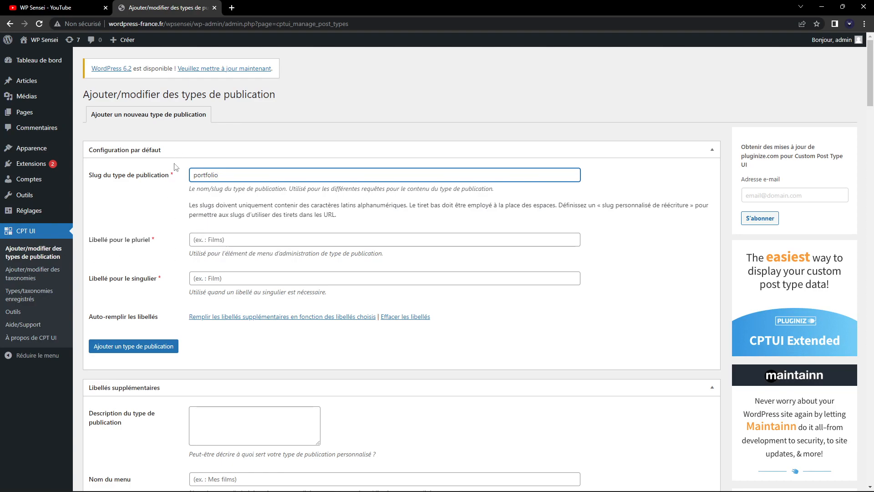
{"action": "left_click", "coordinate": [230, 241]}
{"action": "type", "text": "Portfolios"}
{"action": "key", "text": "Tab"}
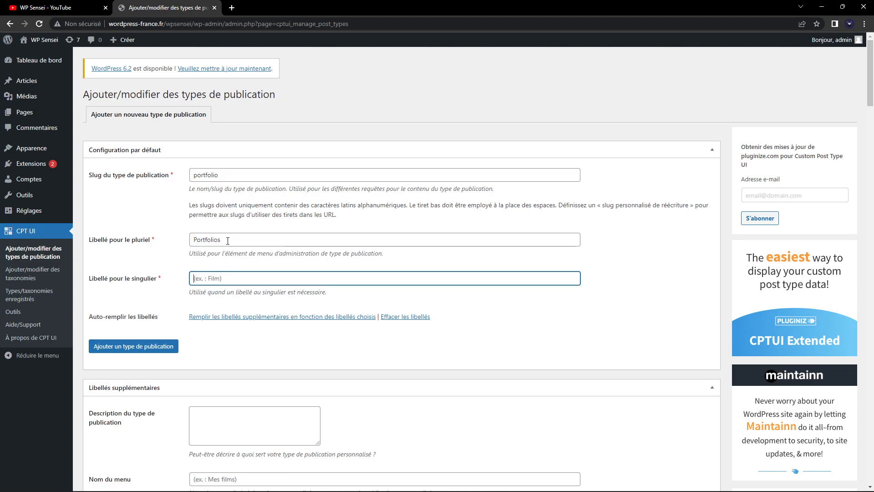
{"action": "type", "text": "Portfolio"}
{"action": "left_click", "coordinate": [150, 347]}
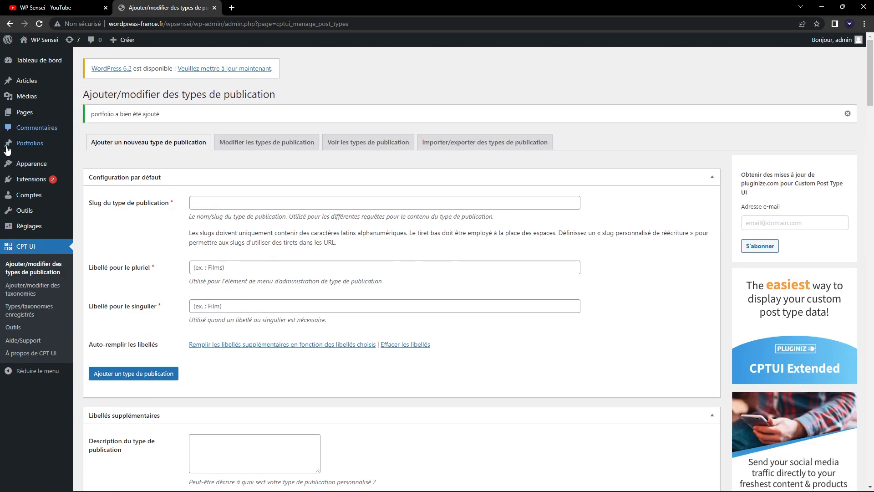
Step: Look at the Portfolios submenu entries, and open the Portfolios post type for editing to examine its additional label fields
{"action": "mouse_move", "coordinate": [61, 150]}
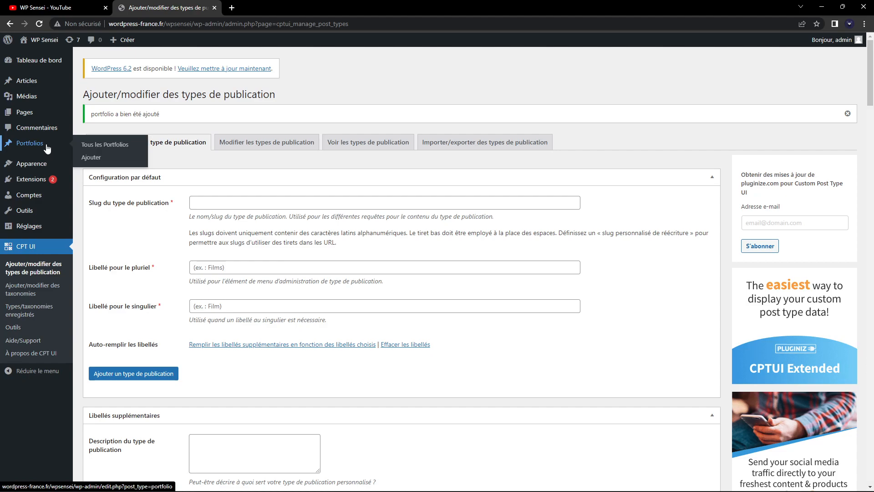
{"action": "mouse_move", "coordinate": [48, 83]}
{"action": "mouse_move", "coordinate": [15, 146]}
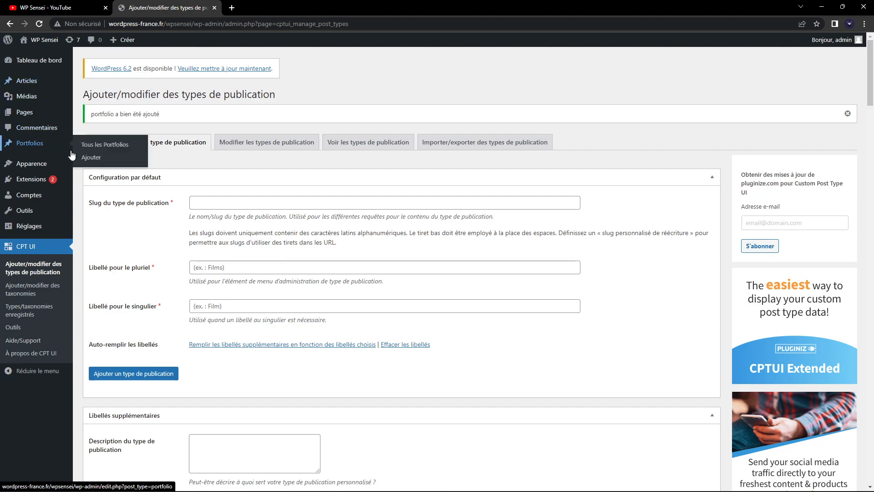
{"action": "mouse_move", "coordinate": [26, 117]}
{"action": "mouse_move", "coordinate": [28, 53]}
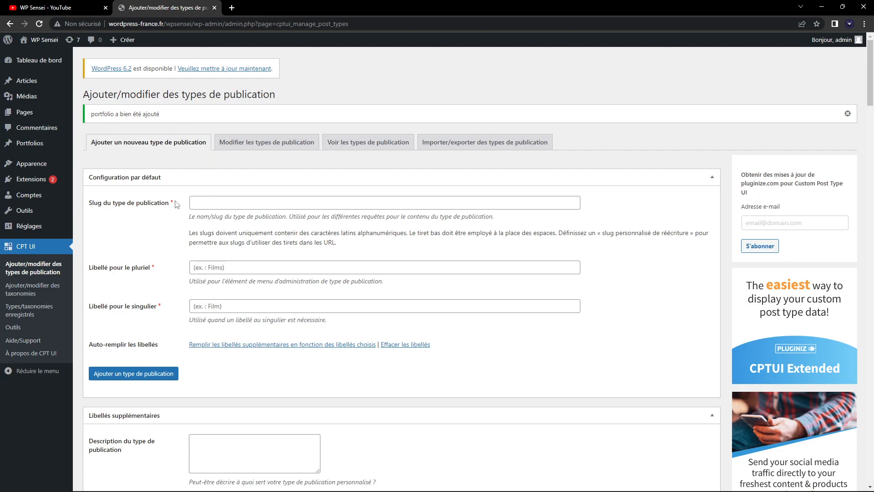
{"action": "left_click", "coordinate": [259, 150]}
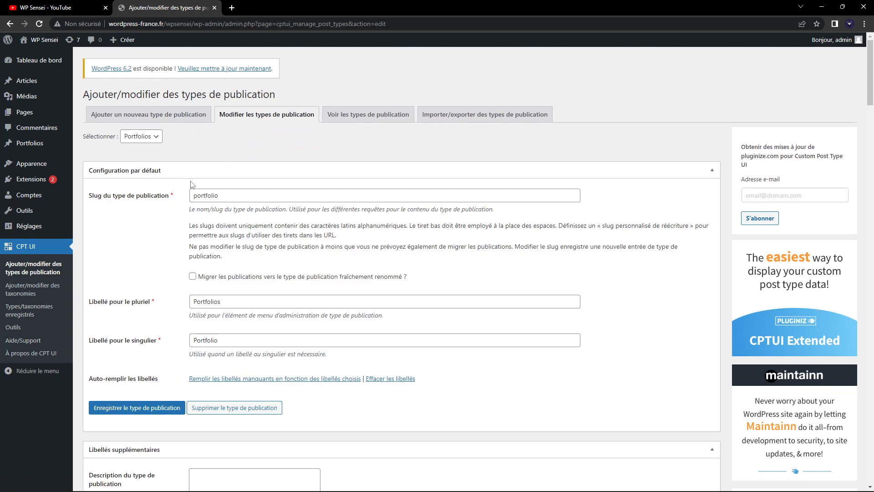
{"action": "scroll", "coordinate": [163, 191], "scroll_direction": "down", "scroll_amount": 1}
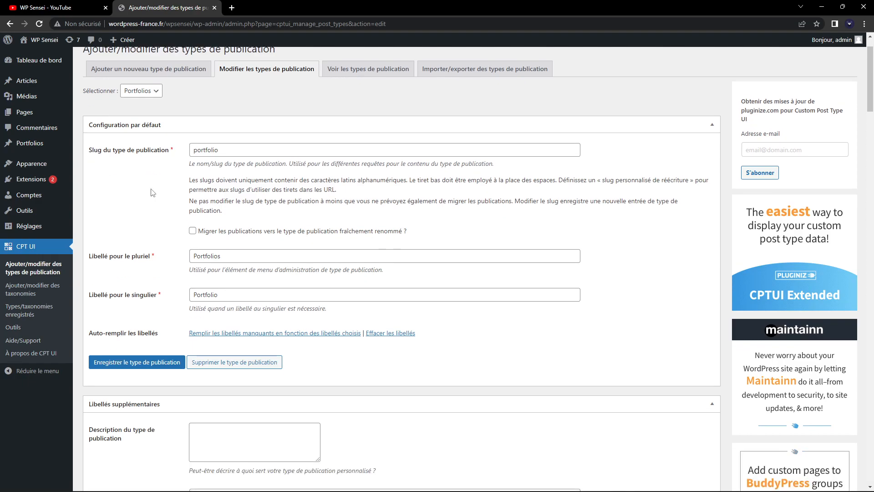
{"action": "scroll", "coordinate": [155, 182], "scroll_direction": "down", "scroll_amount": 7}
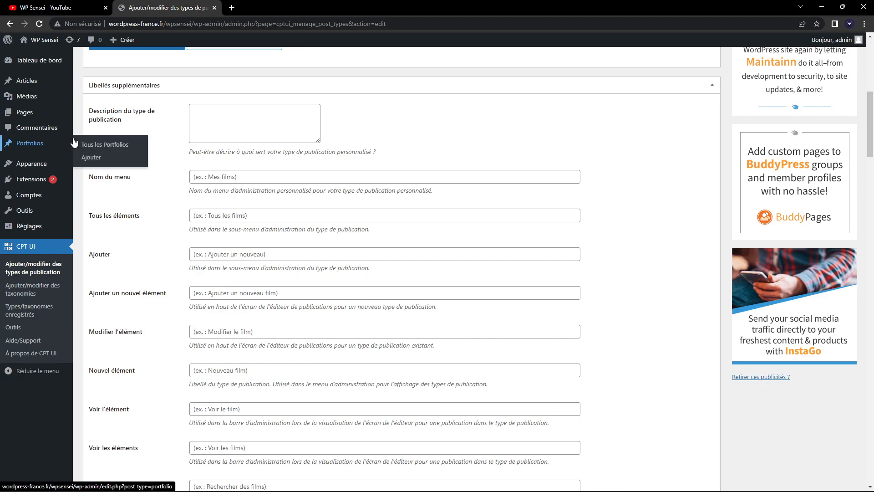
{"action": "left_click_drag", "start_coordinate": [86, 252], "coordinate": [113, 256]}
{"action": "left_click", "coordinate": [197, 263]}
{"action": "left_click", "coordinate": [224, 257]}
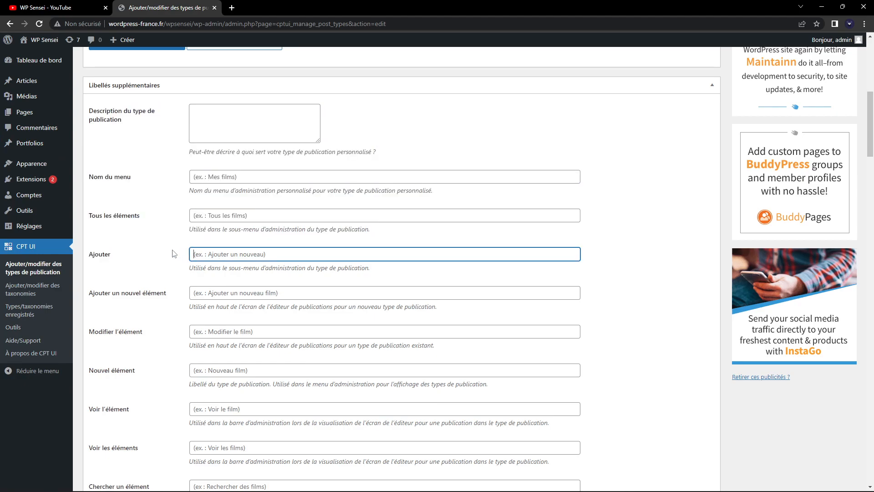
Step: Open the Portfolios list in a new browser tab and move the entries Projet 1 and Projet 2 to the trash
{"action": "mouse_move", "coordinate": [48, 148]}
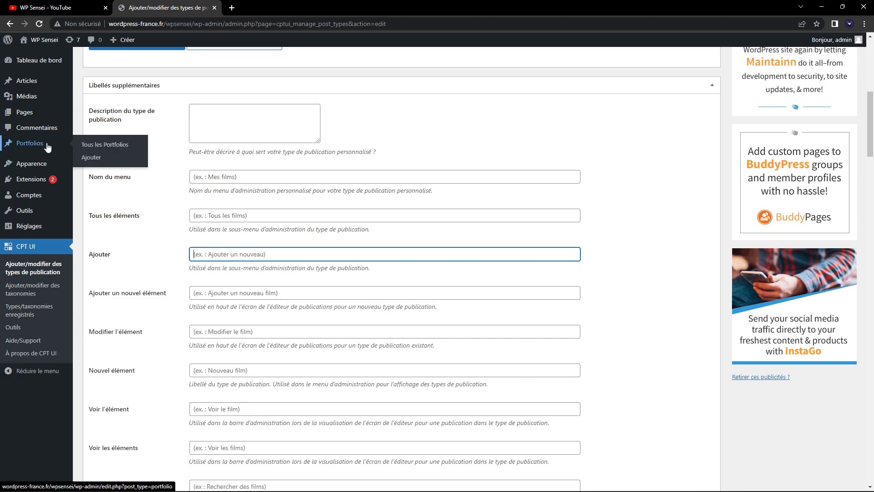
{"action": "middle_click", "coordinate": [48, 145]}
{"action": "left_click", "coordinate": [288, 5]}
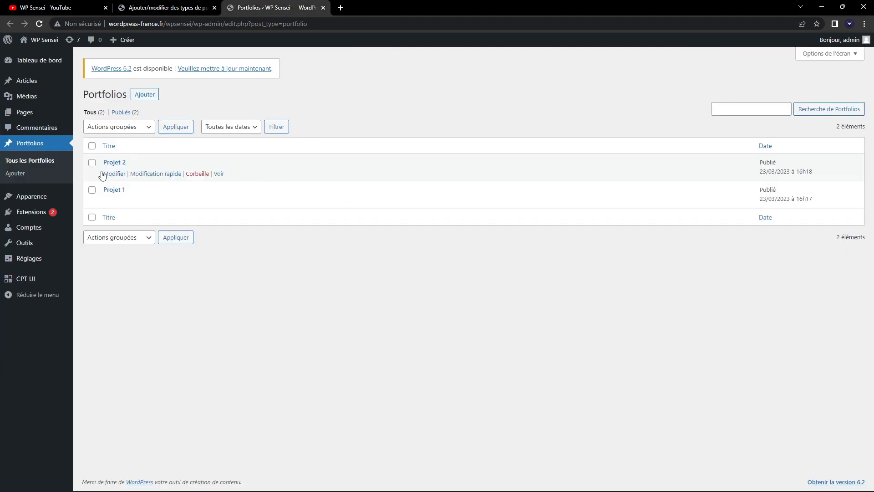
{"action": "mouse_move", "coordinate": [124, 202]}
{"action": "left_click", "coordinate": [92, 146]}
{"action": "left_click", "coordinate": [119, 126]}
{"action": "left_click", "coordinate": [114, 156]}
{"action": "left_click", "coordinate": [186, 127]}
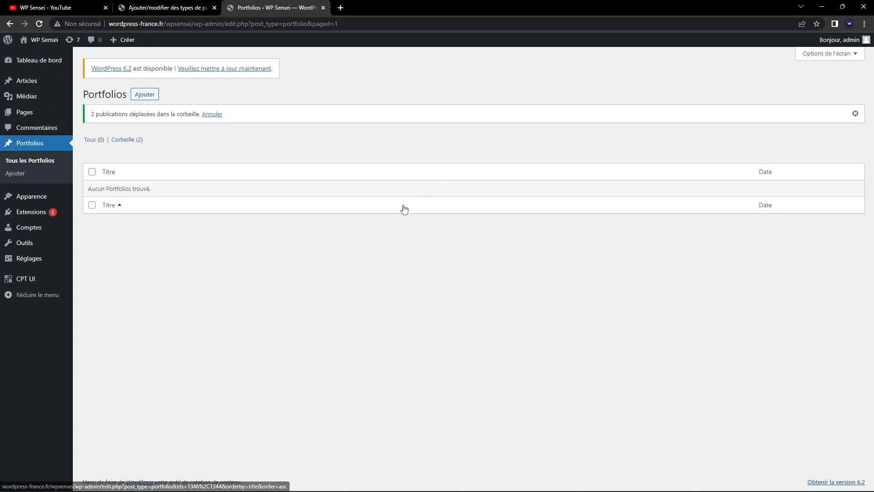
Step: Empty the Portfolios trash permanently and go back to the list of all portfolios
{"action": "left_click", "coordinate": [128, 139]}
{"action": "left_click", "coordinate": [329, 127]}
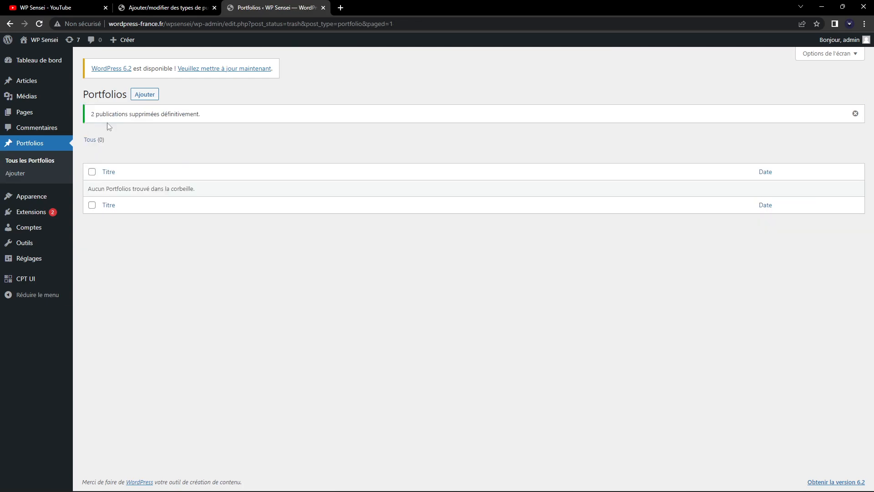
{"action": "left_click", "coordinate": [94, 138]}
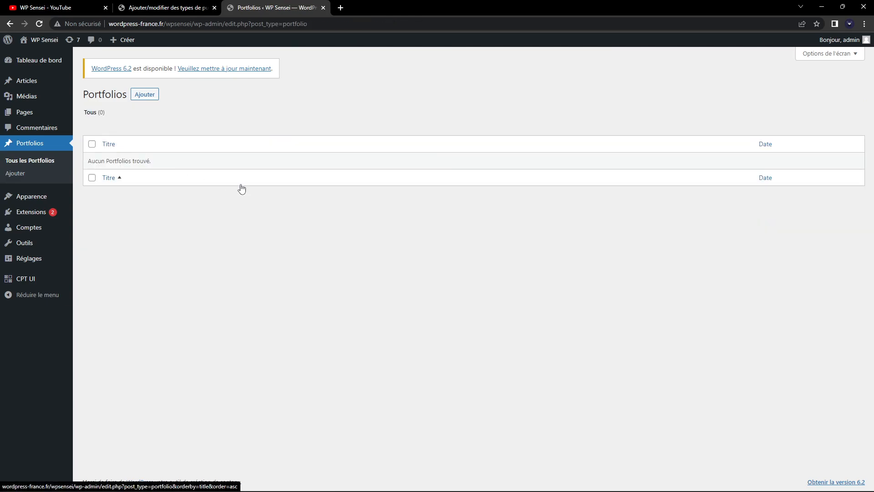
Step: Open the form for a new portfolio entry and compare its wording with the label fields in the post type settings
{"action": "left_click", "coordinate": [145, 95]}
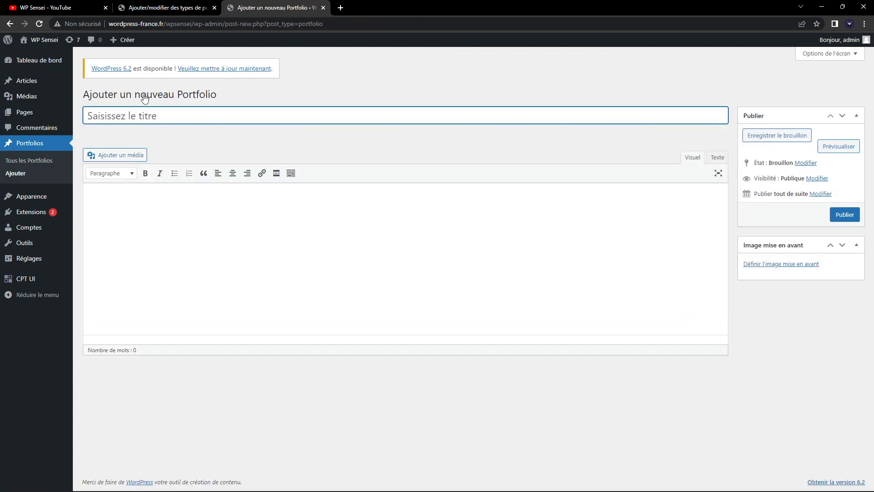
{"action": "left_click", "coordinate": [164, 7]}
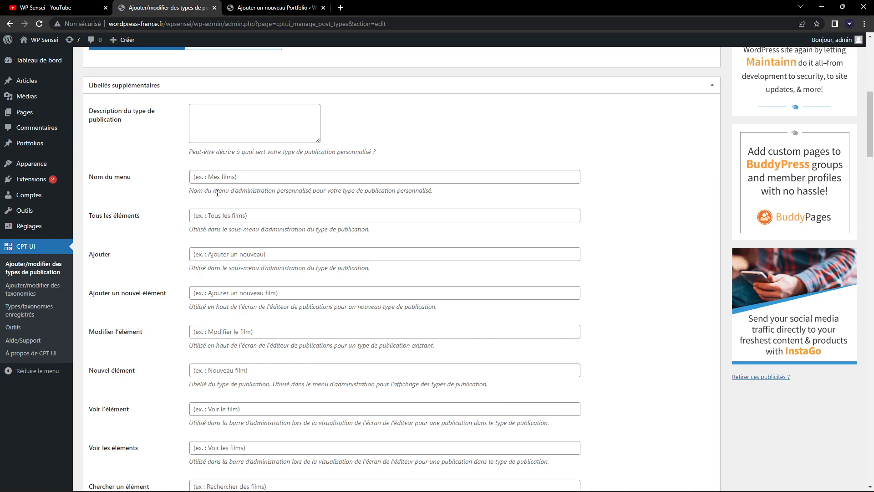
{"action": "scroll", "coordinate": [218, 182], "scroll_direction": "down", "scroll_amount": 3}
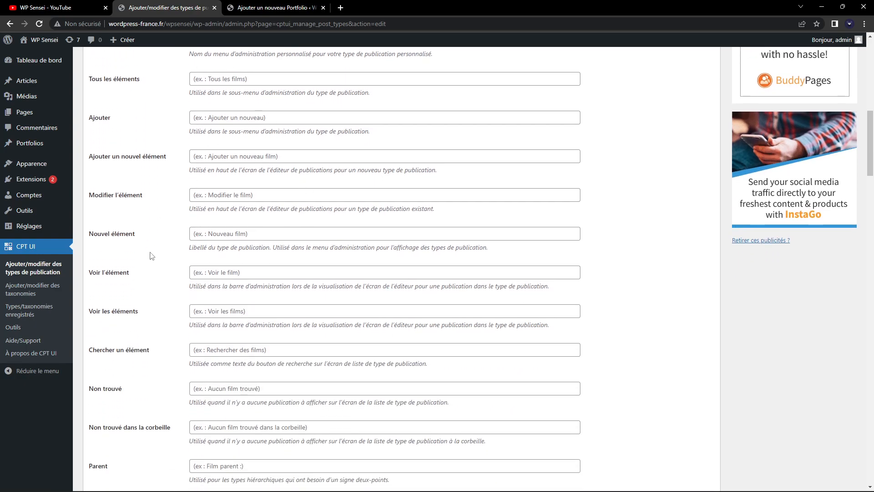
{"action": "left_click", "coordinate": [273, 7]}
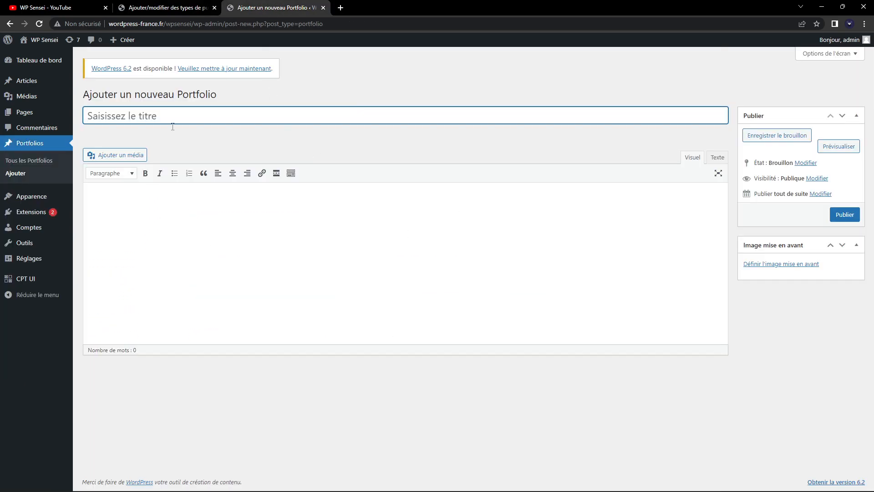
{"action": "left_click", "coordinate": [175, 7]}
{"action": "left_click", "coordinate": [294, 7]}
{"action": "left_click", "coordinate": [166, 4]}
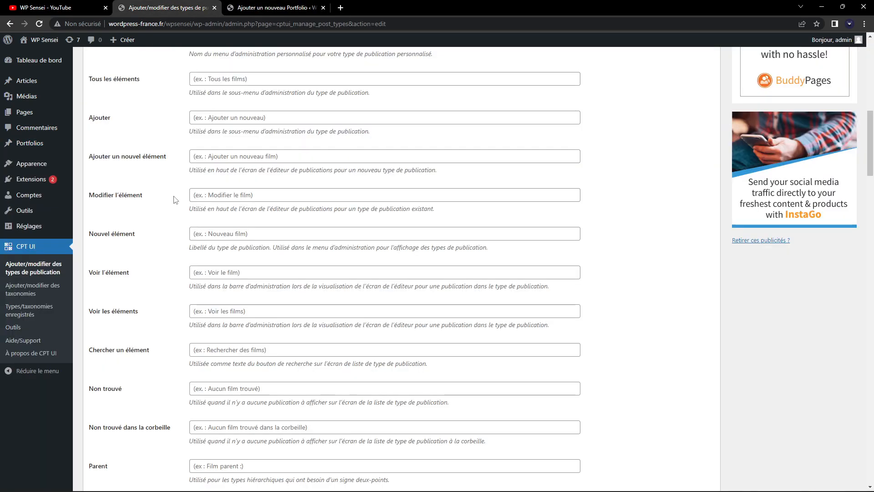
{"action": "scroll", "coordinate": [171, 193], "scroll_direction": "down", "scroll_amount": 4}
{"action": "scroll", "coordinate": [157, 193], "scroll_direction": "up", "scroll_amount": 12}
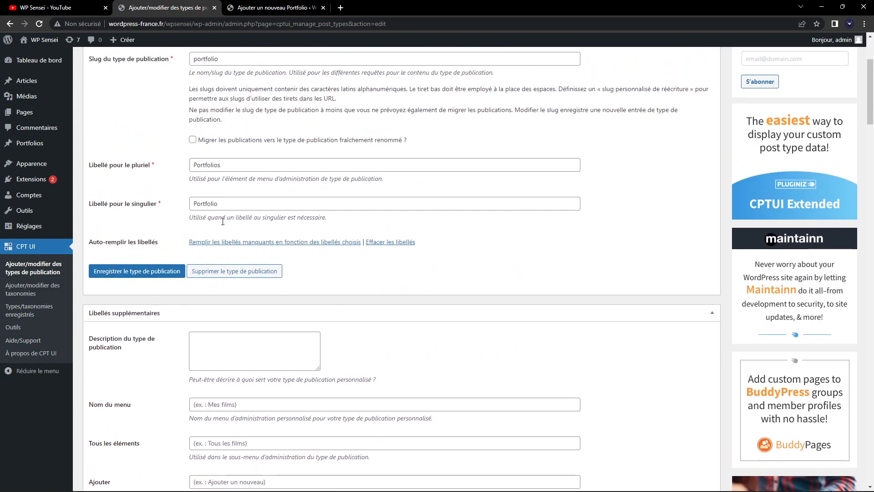
{"action": "scroll", "coordinate": [163, 342], "scroll_direction": "up", "scroll_amount": 3}
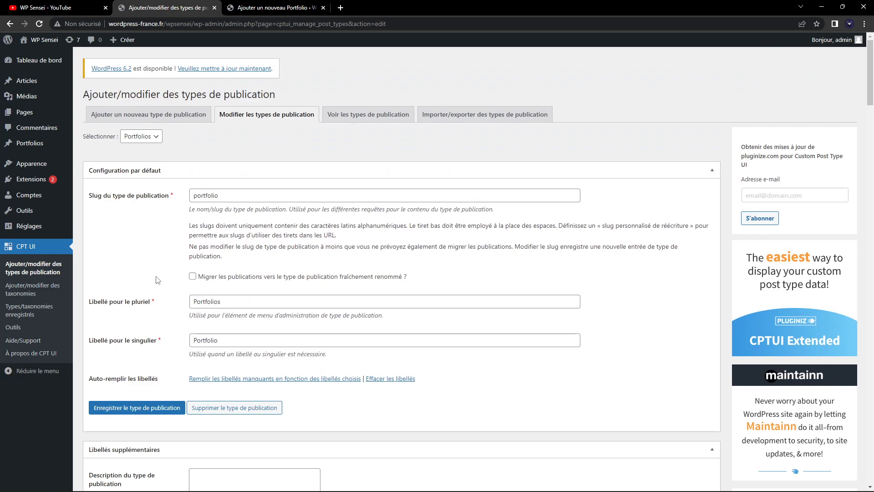
{"action": "scroll", "coordinate": [152, 275], "scroll_direction": "down", "scroll_amount": 6}
{"action": "key", "text": "ctrl+Tab"}
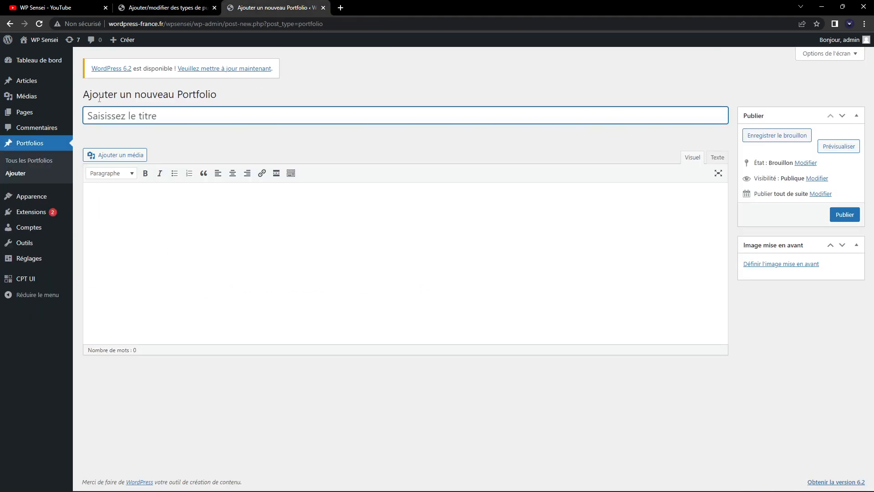
Step: Return to the Portfolio post type's edit page and examine its additional labels and advanced settings
{"action": "left_click", "coordinate": [173, 7]}
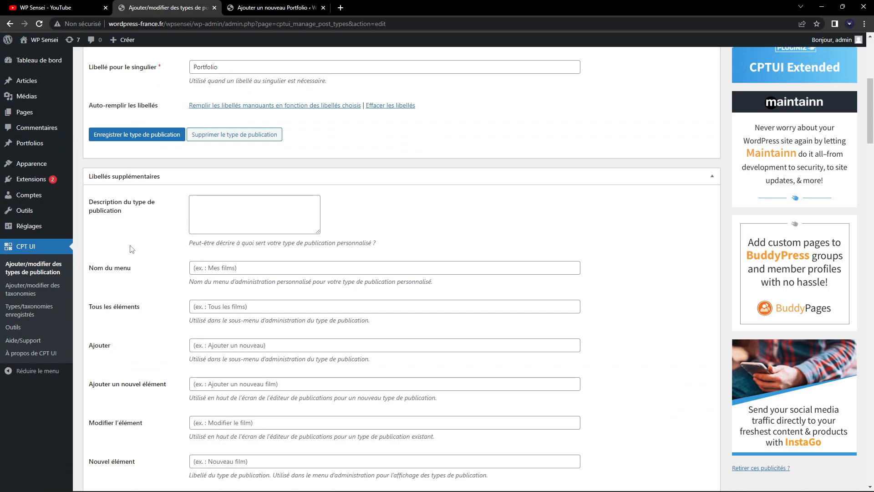
{"action": "scroll", "coordinate": [129, 252], "scroll_direction": "down", "scroll_amount": 2}
{"action": "scroll", "coordinate": [125, 254], "scroll_direction": "down", "scroll_amount": 4}
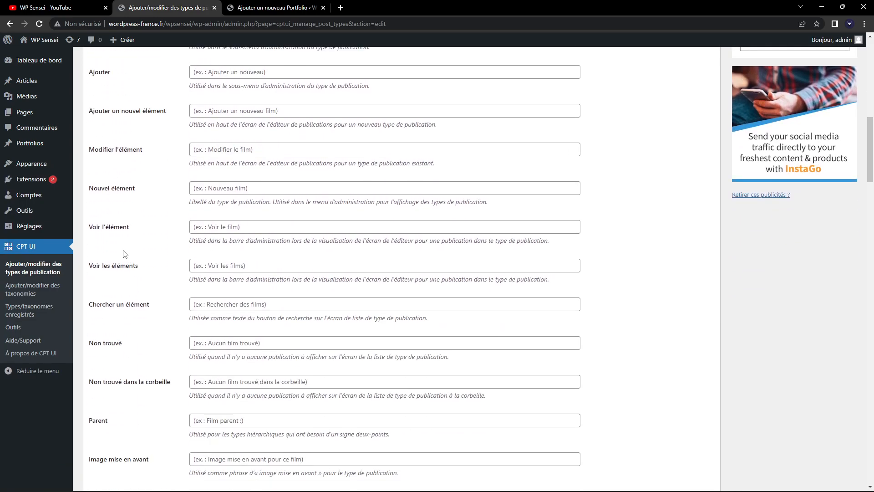
{"action": "scroll", "coordinate": [130, 255], "scroll_direction": "down", "scroll_amount": 4}
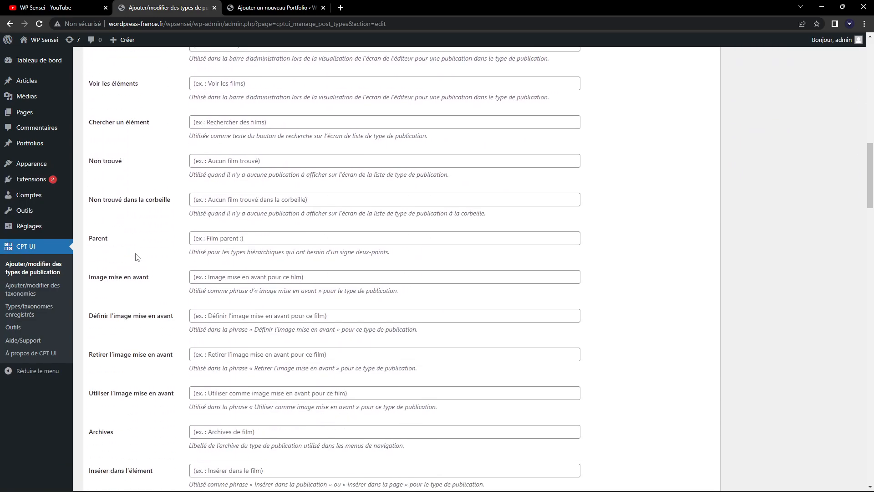
{"action": "scroll", "coordinate": [137, 257], "scroll_direction": "down", "scroll_amount": 20}
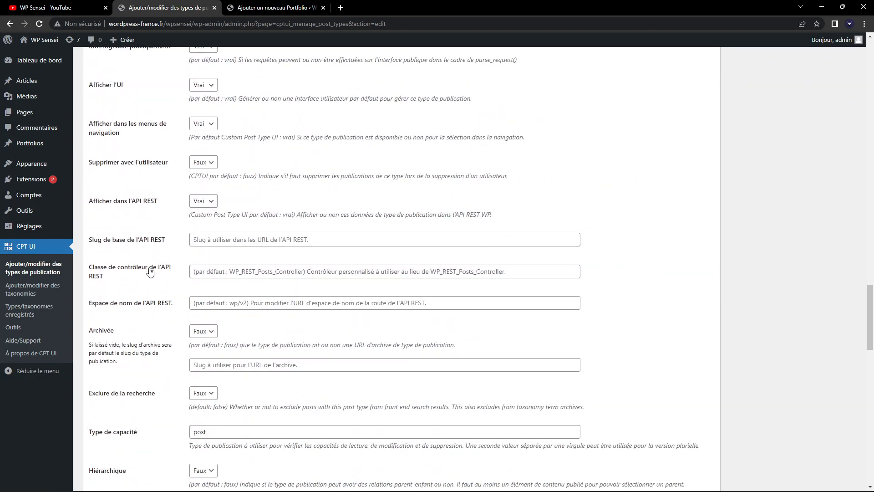
{"action": "scroll", "coordinate": [150, 272], "scroll_direction": "down", "scroll_amount": 8}
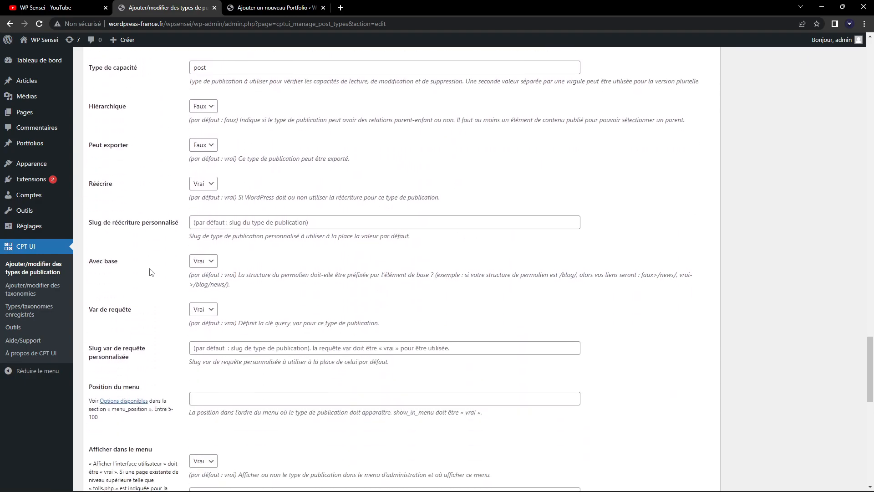
{"action": "scroll", "coordinate": [152, 272], "scroll_direction": "up", "scroll_amount": 3}
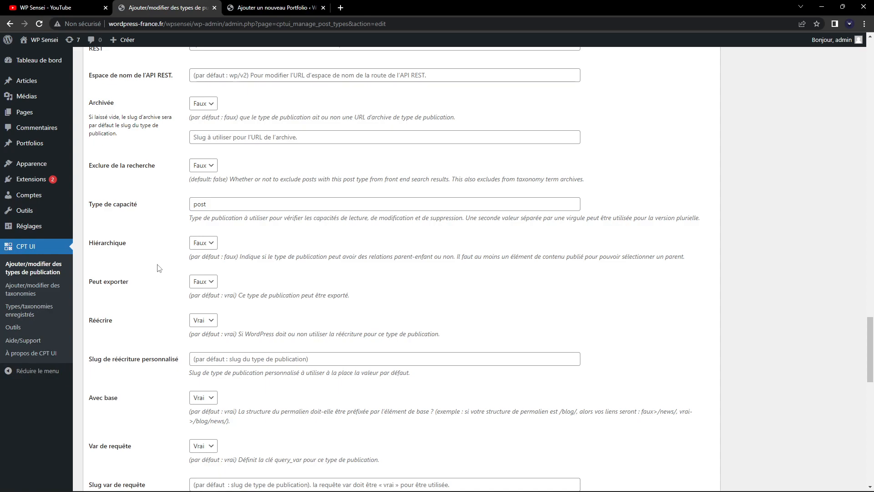
{"action": "scroll", "coordinate": [164, 251], "scroll_direction": "down", "scroll_amount": 2}
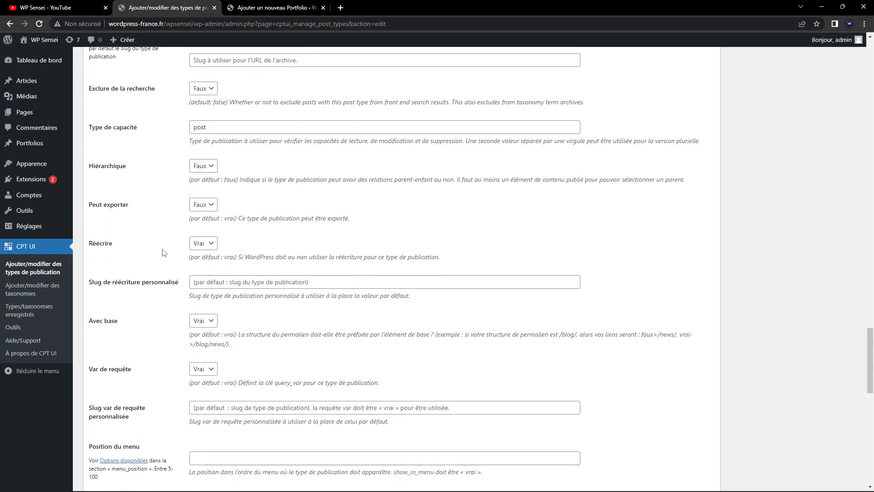
{"action": "scroll", "coordinate": [163, 248], "scroll_direction": "down", "scroll_amount": 3}
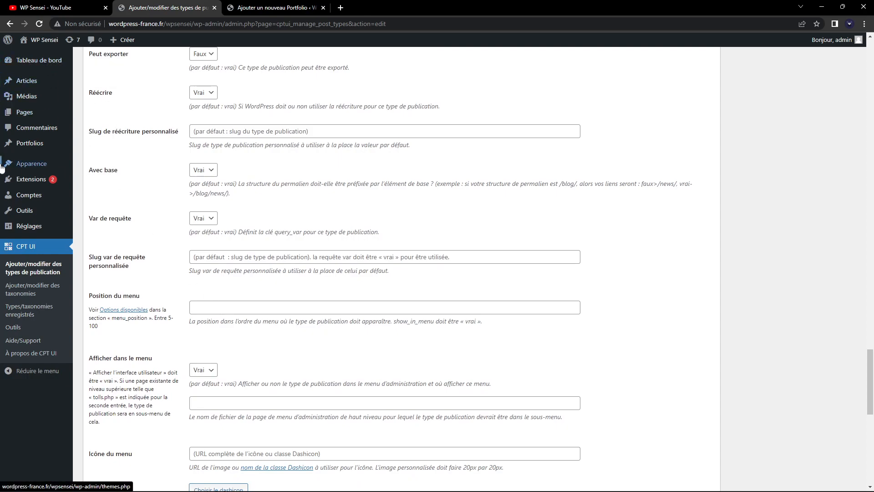
Step: Set the Portfolio post type's menu icon to the dashicons-admin-media dashicon and save the post type
{"action": "scroll", "coordinate": [169, 167], "scroll_direction": "down", "scroll_amount": 4}
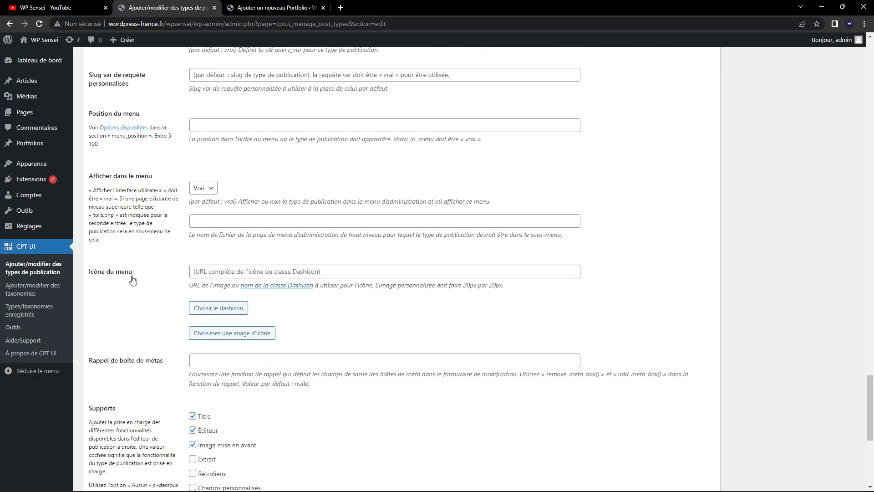
{"action": "left_click", "coordinate": [231, 309]}
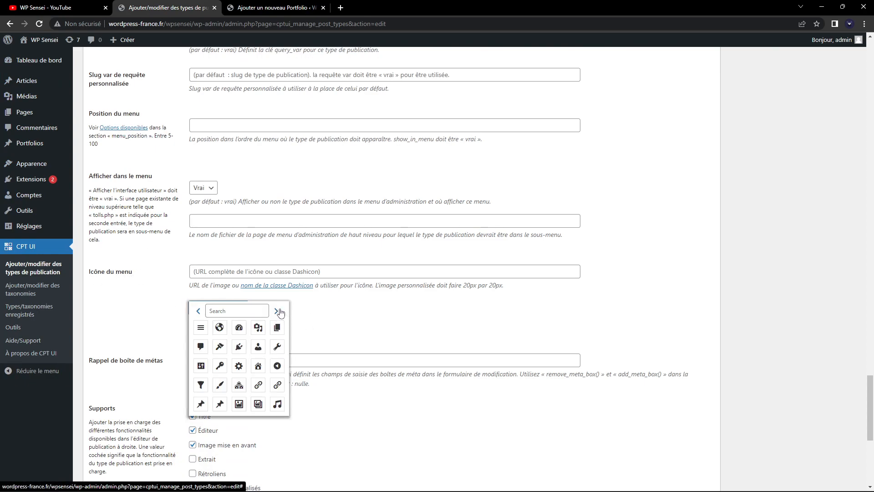
{"action": "left_click", "coordinate": [258, 327]}
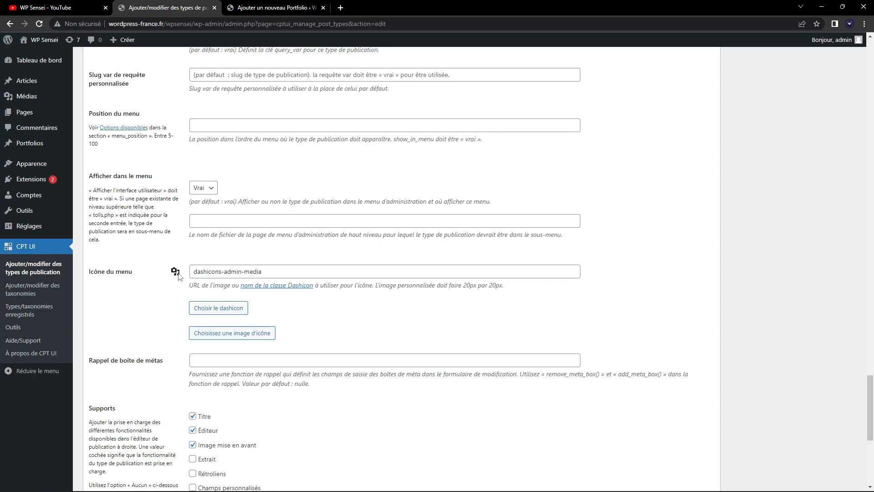
{"action": "scroll", "coordinate": [173, 277], "scroll_direction": "down", "scroll_amount": 7}
{"action": "left_click", "coordinate": [127, 453]}
{"action": "mouse_move", "coordinate": [31, 145]}
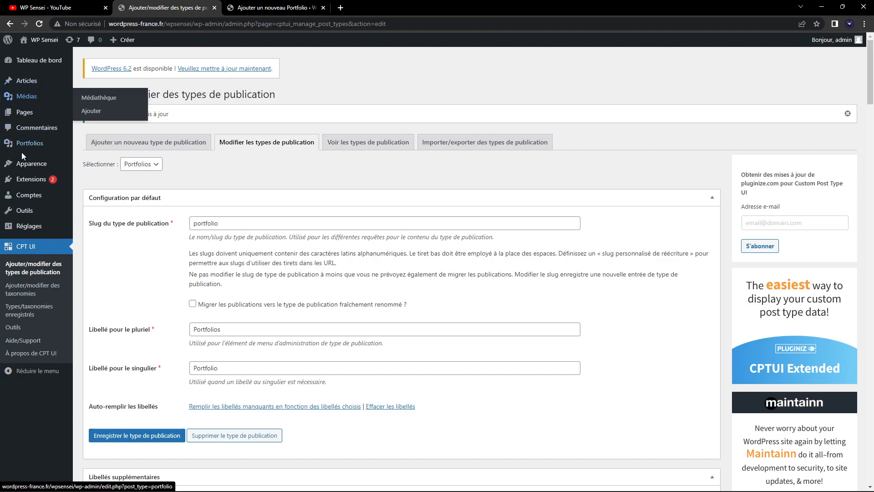
Step: Examine the Supports options in the post type settings and compare them with the fields of the new portfolio form
{"action": "scroll", "coordinate": [122, 204], "scroll_direction": "down", "scroll_amount": 10}
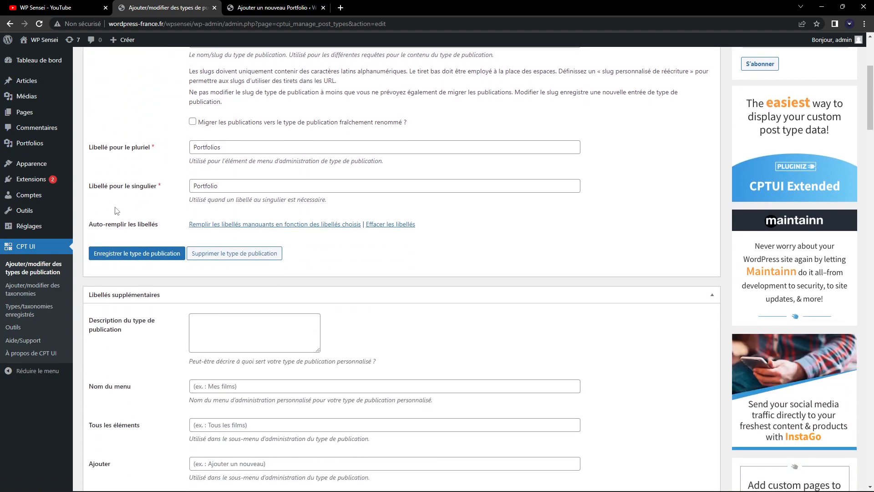
{"action": "scroll", "coordinate": [125, 210], "scroll_direction": "up", "scroll_amount": 8}
{"action": "scroll", "coordinate": [125, 211], "scroll_direction": "up", "scroll_amount": 3}
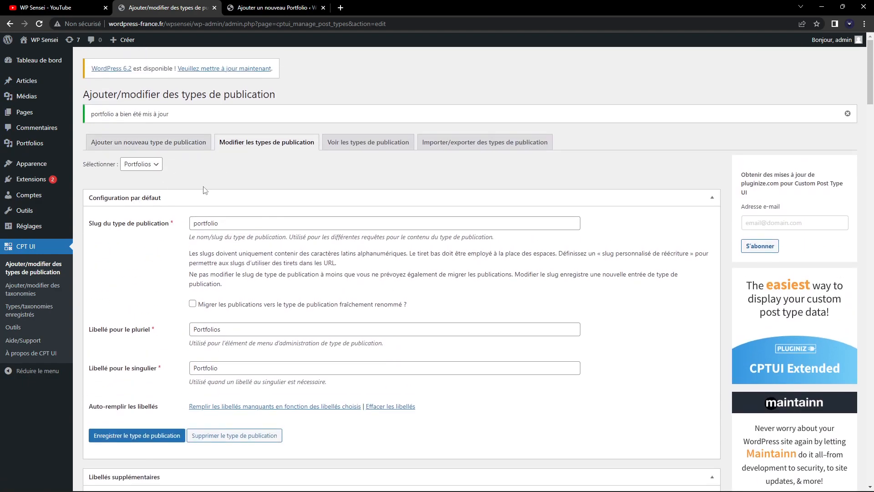
{"action": "scroll", "coordinate": [211, 180], "scroll_direction": "down", "scroll_amount": 18}
{"action": "scroll", "coordinate": [132, 219], "scroll_direction": "down", "scroll_amount": 20}
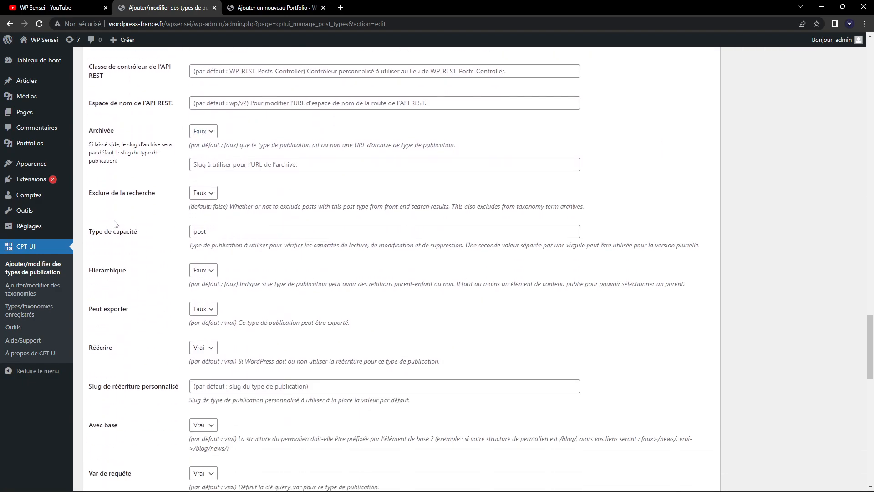
{"action": "scroll", "coordinate": [119, 219], "scroll_direction": "down", "scroll_amount": 6}
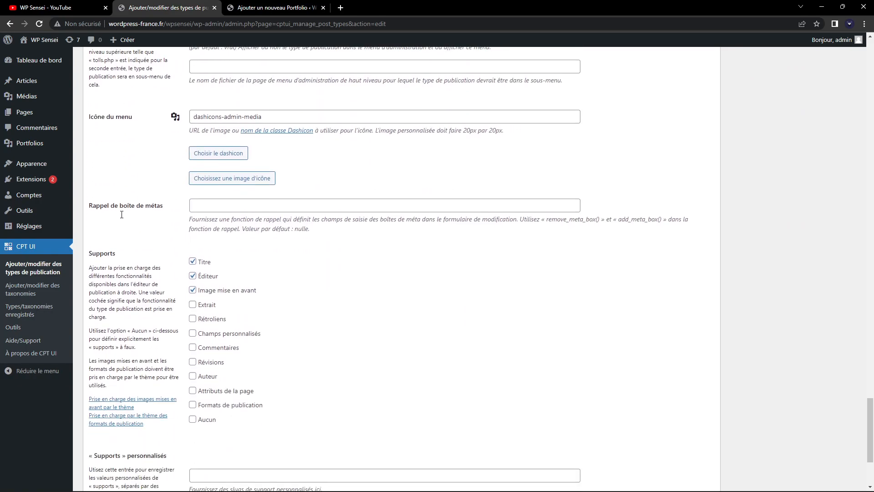
{"action": "scroll", "coordinate": [122, 219], "scroll_direction": "down", "scroll_amount": 1}
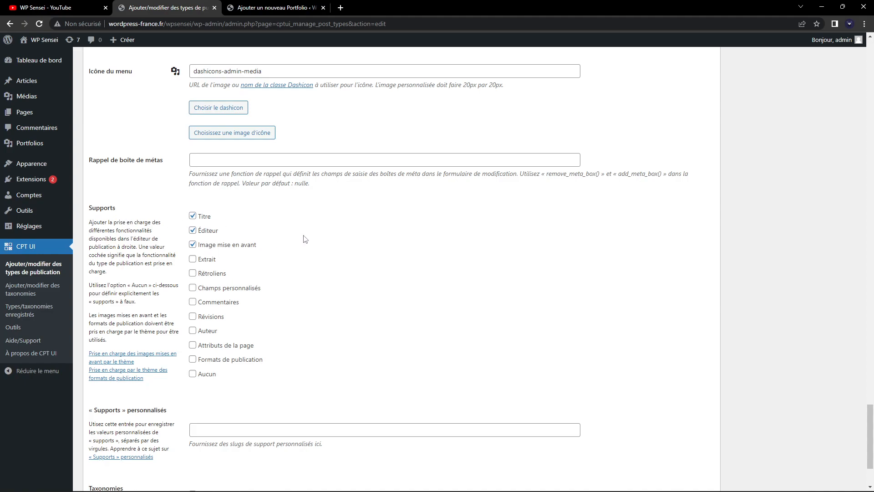
{"action": "left_click", "coordinate": [269, 7]}
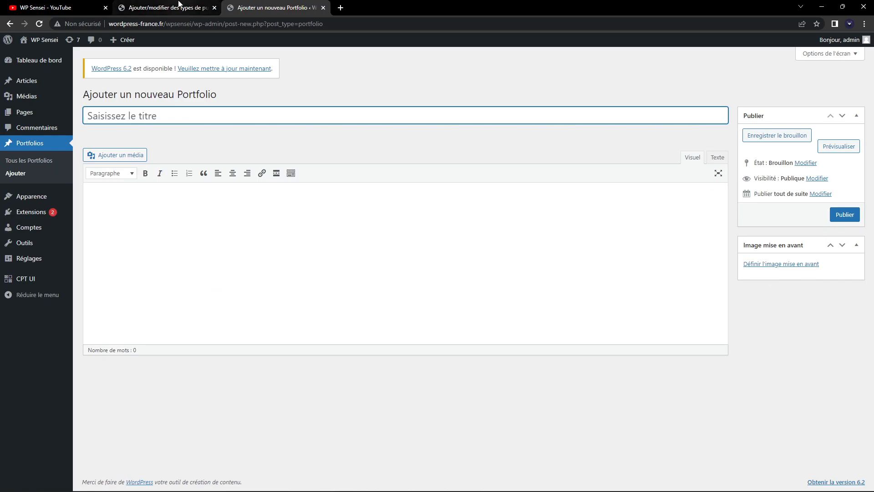
{"action": "left_click", "coordinate": [164, 8]}
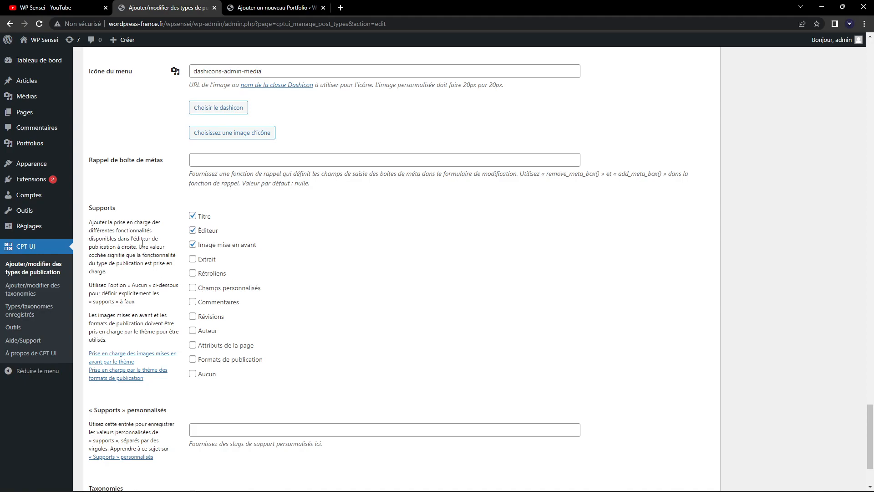
Step: Enable the Catégories and Étiquettes core taxonomies for the Portfolio post type, save it, and compare the Portfolios and Articles submenus
{"action": "scroll", "coordinate": [132, 173], "scroll_direction": "down", "scroll_amount": 2}
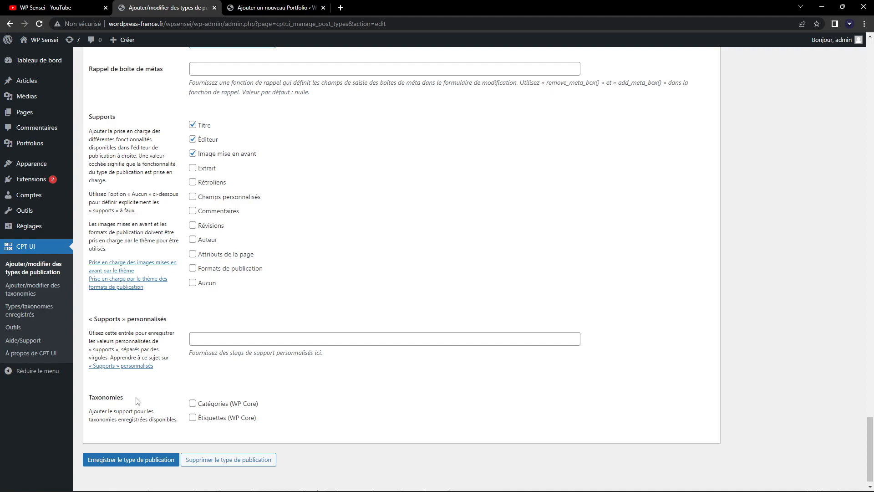
{"action": "left_click", "coordinate": [192, 403]}
{"action": "left_click", "coordinate": [192, 417]}
{"action": "left_click", "coordinate": [151, 460]}
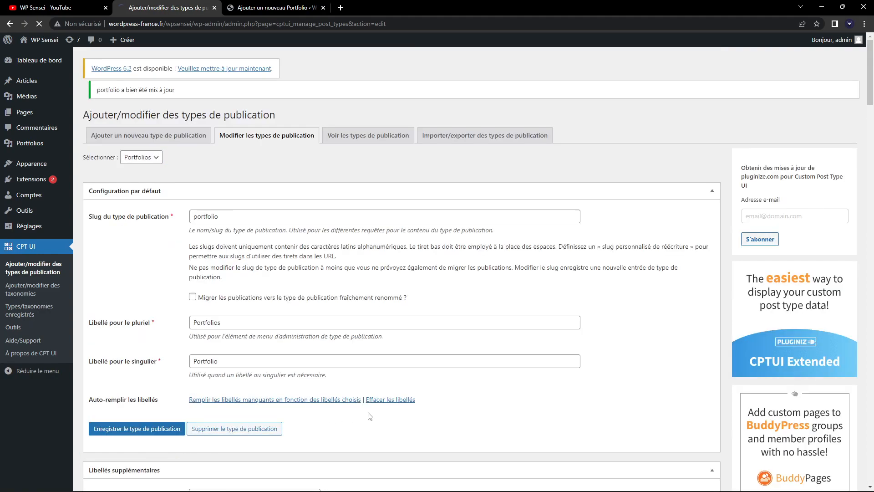
{"action": "mouse_move", "coordinate": [54, 149]}
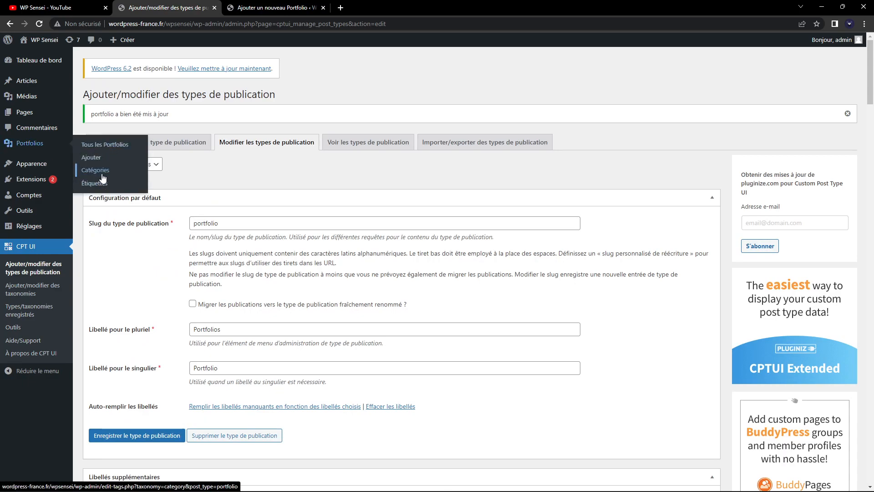
{"action": "mouse_move", "coordinate": [34, 82]}
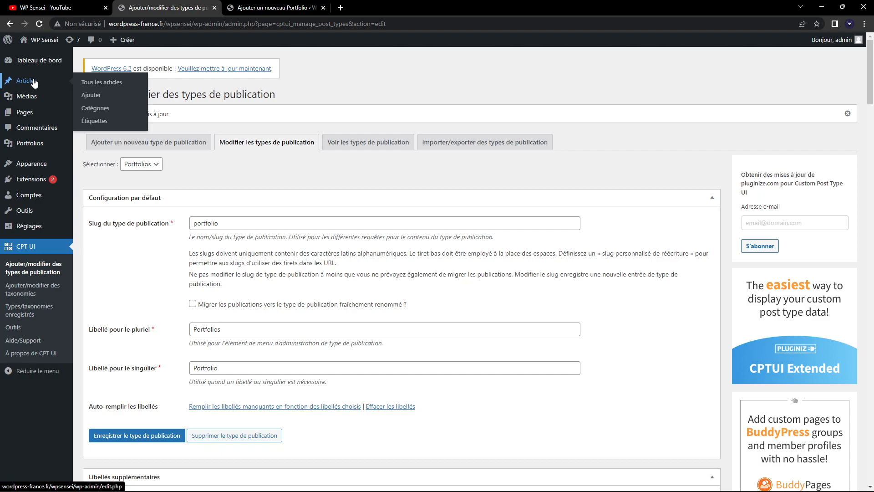
{"action": "mouse_move", "coordinate": [69, 119]}
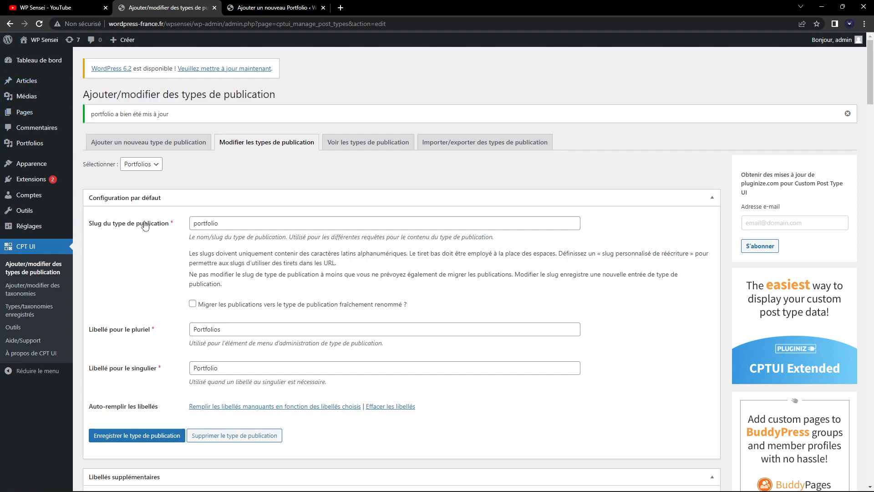
Step: Disable the Catégories core taxonomy for the Portfolio post type, save it, and open the page for adding custom taxonomies
{"action": "scroll", "coordinate": [140, 219], "scroll_direction": "down", "scroll_amount": 9}
{"action": "scroll", "coordinate": [140, 219], "scroll_direction": "down", "scroll_amount": 15}
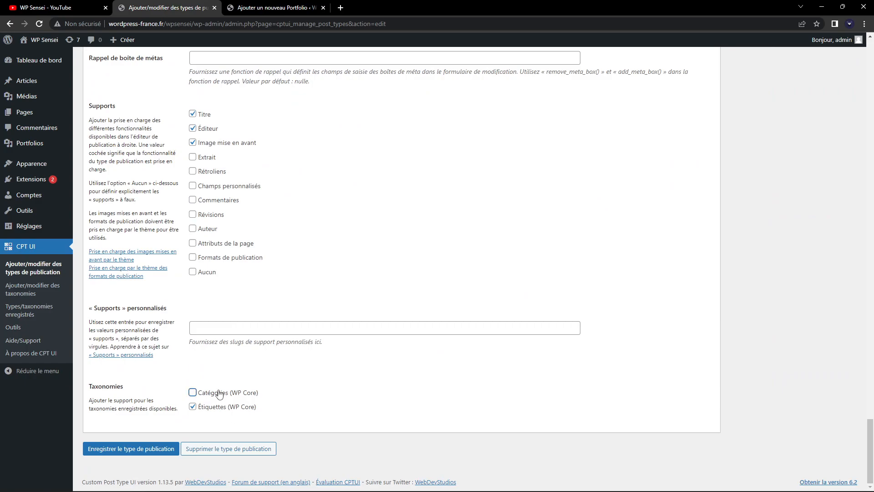
{"action": "left_click", "coordinate": [145, 448]}
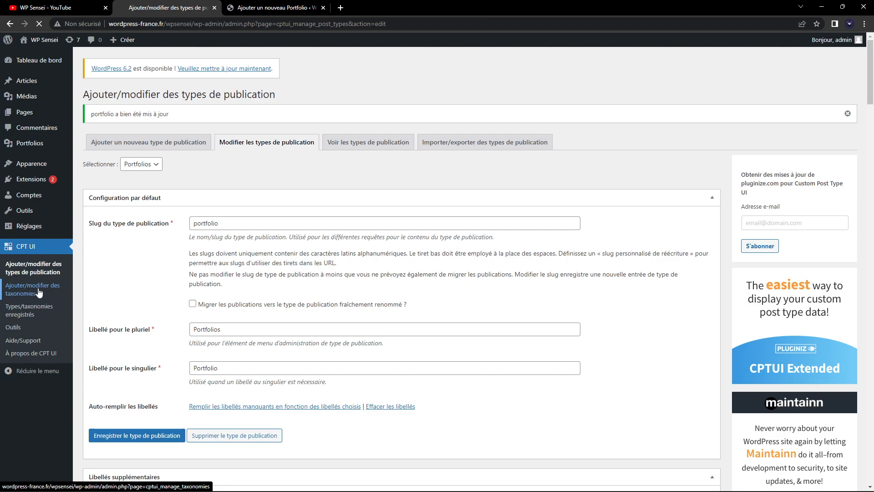
{"action": "left_click", "coordinate": [39, 292]}
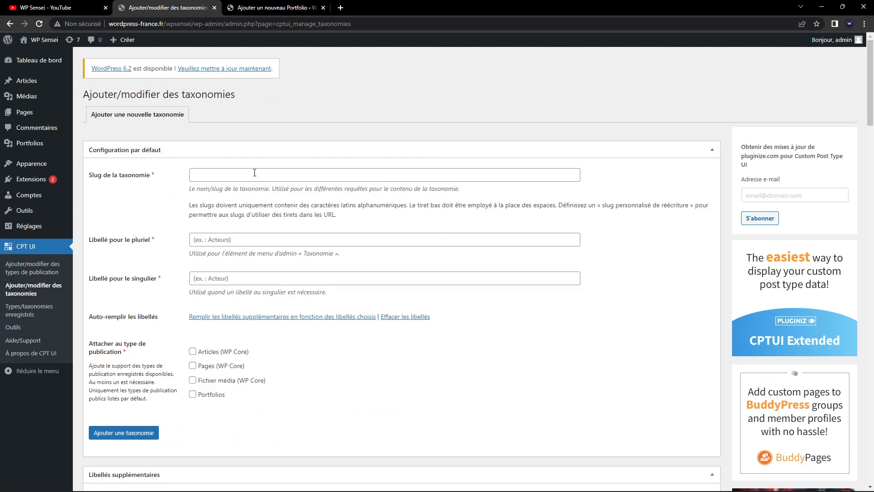
Step: Fill in a new taxonomy with the slug type, plural label Types de projet and singular label Type de projet
{"action": "left_click", "coordinate": [234, 174]}
{"action": "type", "text": "type"}
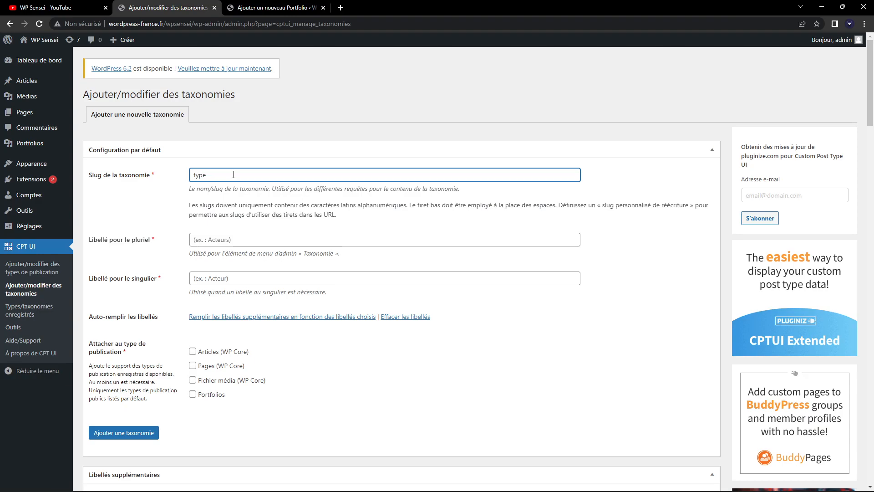
{"action": "type", "text": "_"}
{"action": "key", "text": "BackSpace"}
{"action": "left_click", "coordinate": [233, 241]}
{"action": "type", "text": "T"}
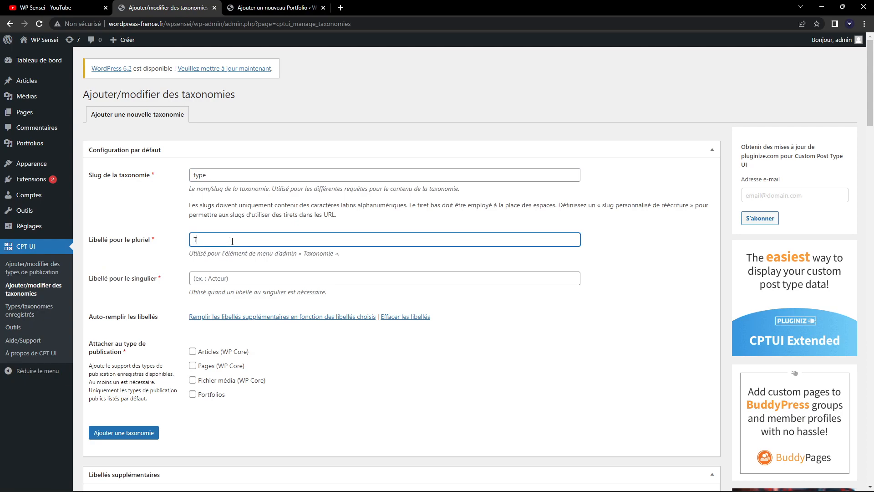
{"action": "type", "text": "ypes de projet"}
{"action": "left_click", "coordinate": [203, 281]}
{"action": "type", "text": "Type de projet"}
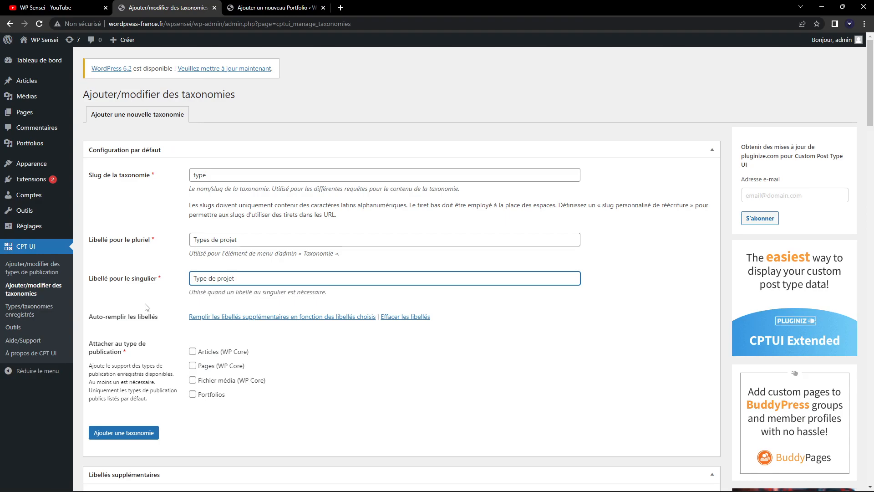
Step: Attach the new taxonomy to Portfolios, try to add it, and read the message about its slug
{"action": "left_click", "coordinate": [192, 394]}
{"action": "scroll", "coordinate": [195, 395], "scroll_direction": "down", "scroll_amount": 1}
{"action": "left_click", "coordinate": [122, 387]}
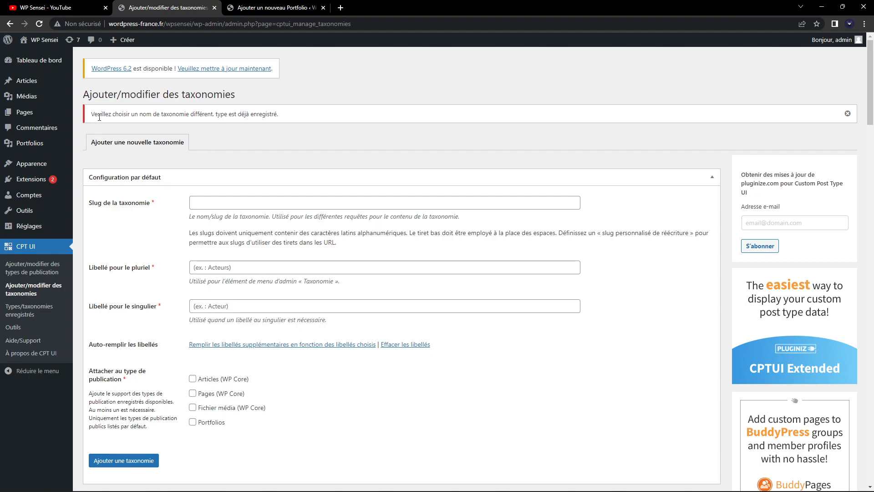
{"action": "left_click_drag", "start_coordinate": [112, 114], "coordinate": [377, 125]}
{"action": "left_click", "coordinate": [227, 121]}
{"action": "mouse_move", "coordinate": [29, 148]}
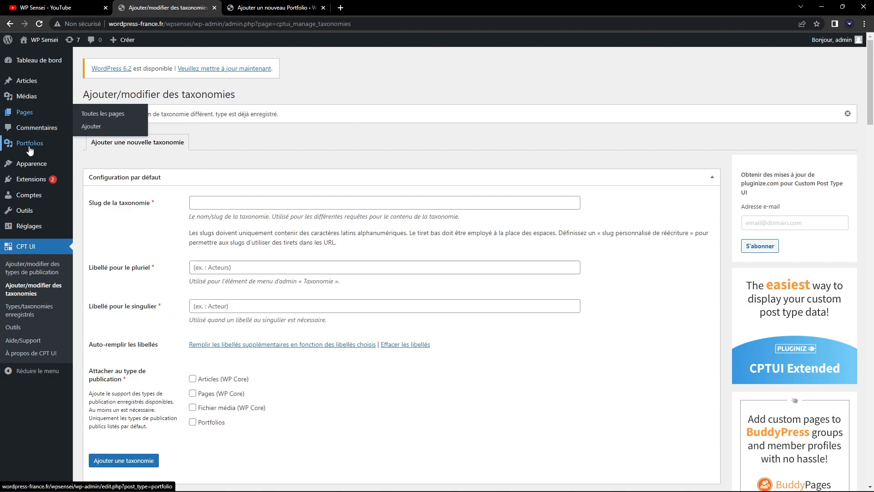
Step: Fill in a new taxonomy with the slug type_de_projet, plural label Types de projet and singular label Type de projet
{"action": "left_click", "coordinate": [212, 199]}
{"action": "type", "text": "type"}
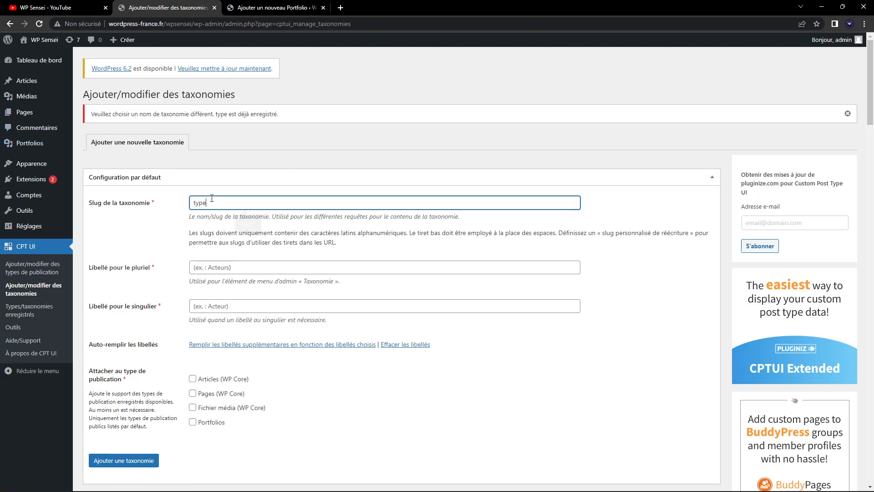
{"action": "type", "text": "_de "}
{"action": "type", "text": "projet"}
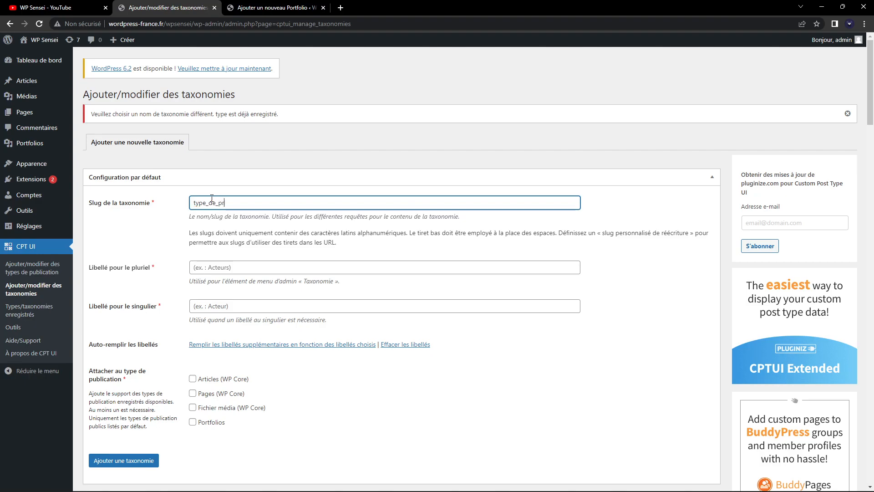
{"action": "left_click", "coordinate": [215, 266]}
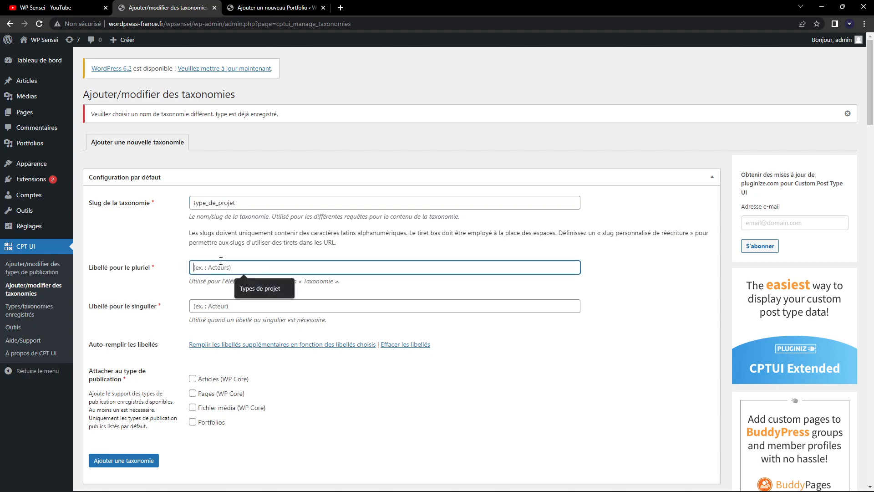
{"action": "type", "text": "Types de projet"}
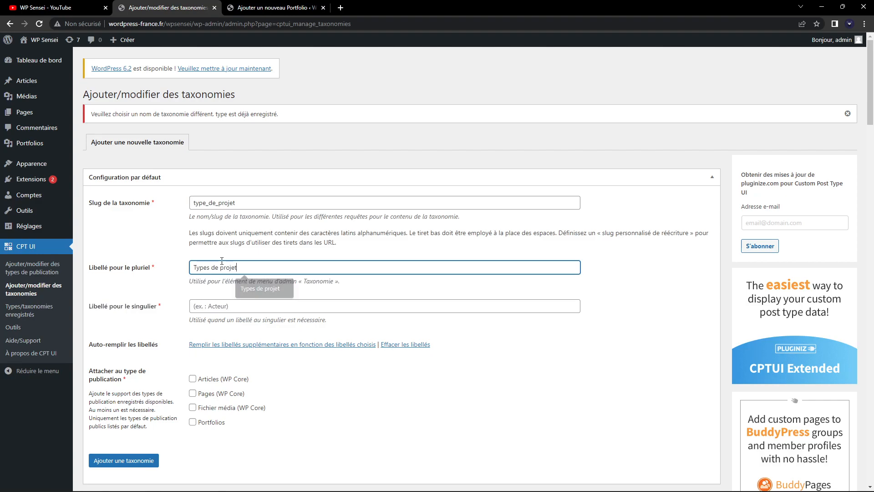
{"action": "key", "text": "Tab"}
{"action": "type", "text": "TR"}
{"action": "key", "text": "BackSpace"}
{"action": "type", "text": "ype de pro"}
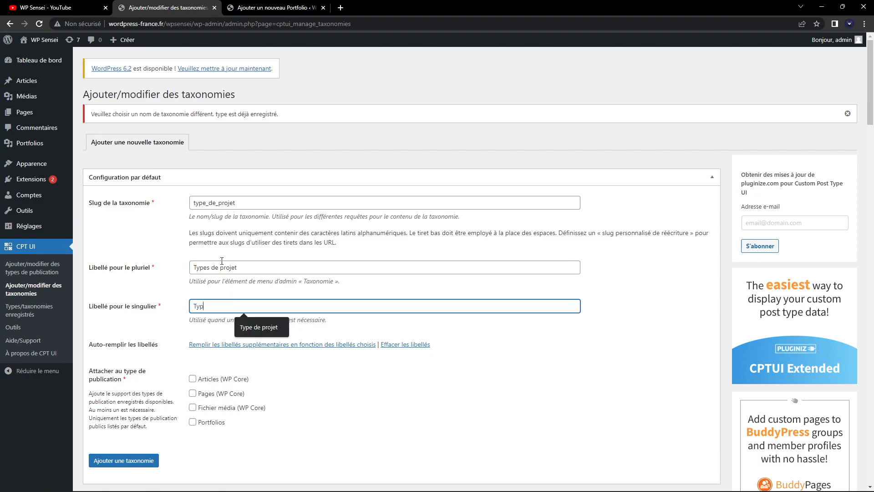
{"action": "type", "text": "jet"}
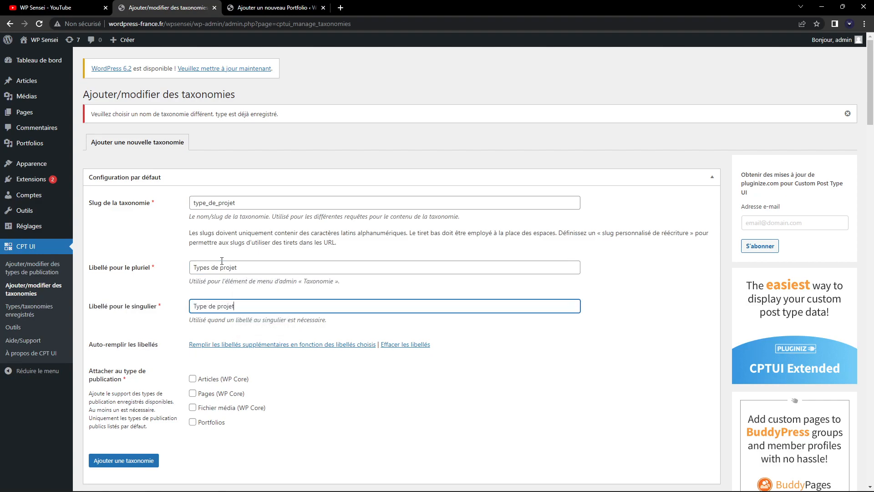
Step: Attach the type_de_projet taxonomy to the Portfolios post type and add it
{"action": "scroll", "coordinate": [141, 245], "scroll_direction": "down", "scroll_amount": 1}
{"action": "left_click", "coordinate": [193, 376]}
{"action": "left_click", "coordinate": [139, 415]}
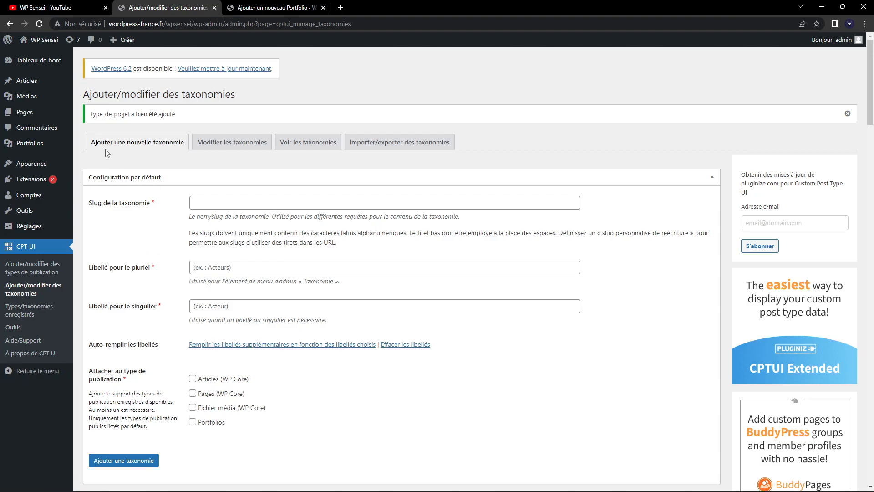
Step: Open the project types of Portfolios and add the terms Vidéo and Musique
{"action": "mouse_move", "coordinate": [41, 145]}
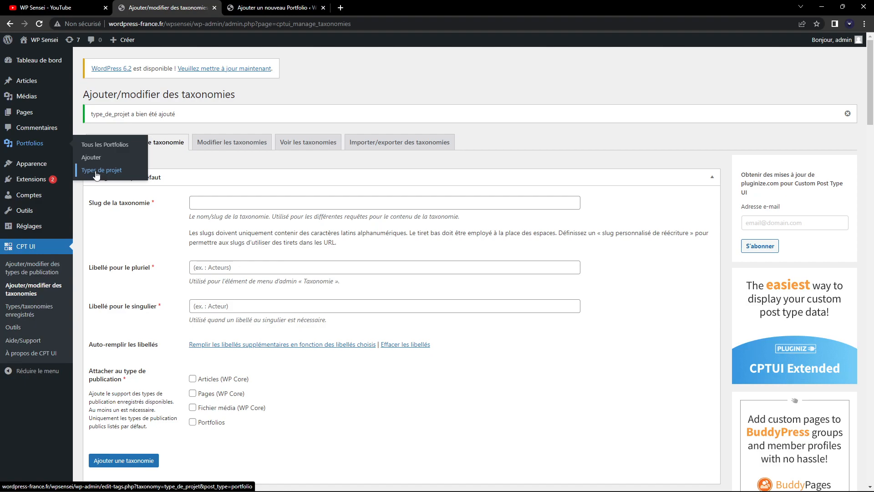
{"action": "mouse_move", "coordinate": [36, 82]}
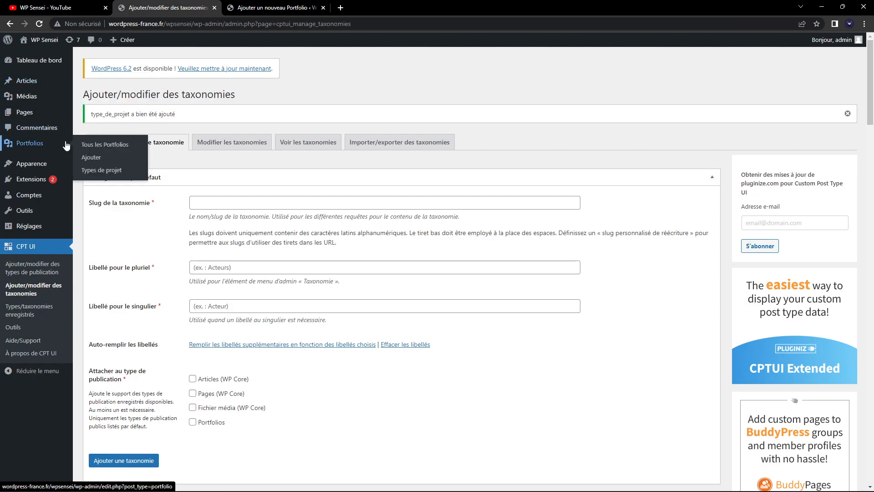
{"action": "left_click", "coordinate": [98, 170]}
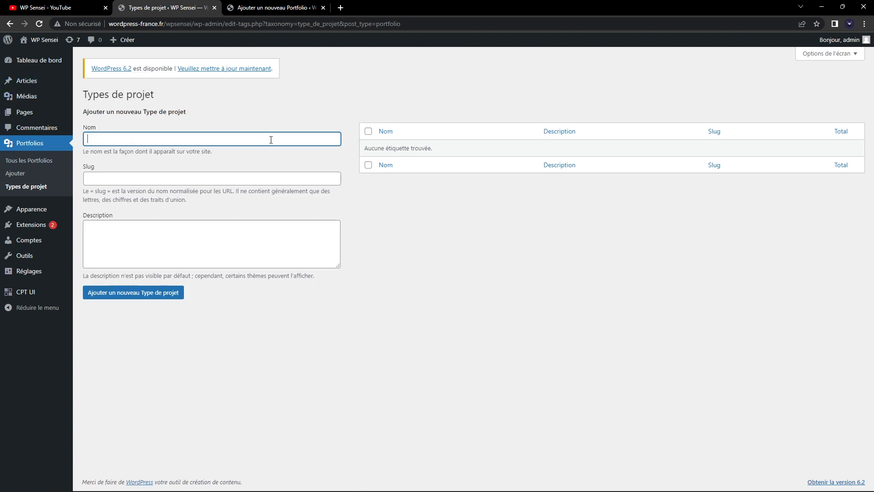
{"action": "type", "text": "Vidéo"}
{"action": "left_click", "coordinate": [155, 294]}
{"action": "left_click", "coordinate": [144, 166]}
{"action": "type", "text": "Mjususique"}
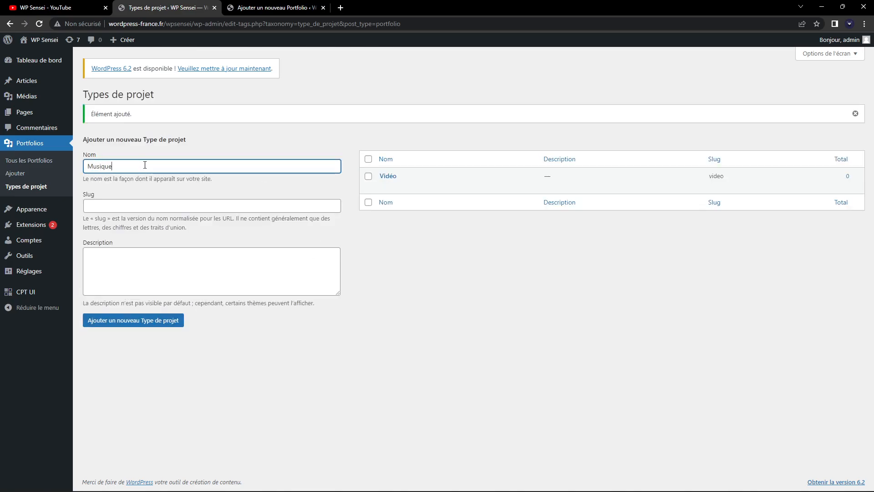
{"action": "key", "text": "Return"}
Step: Start a new Portfolio entry and show the most used project types to choose from
{"action": "left_click", "coordinate": [48, 161]}
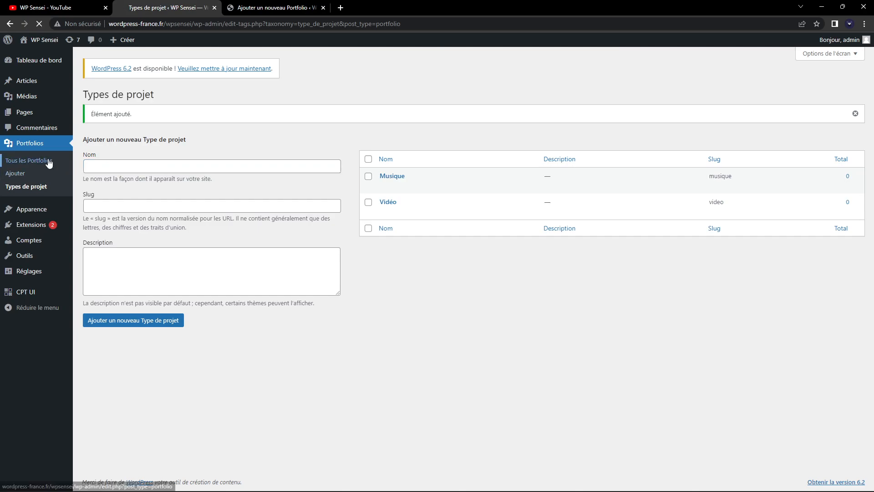
{"action": "left_click", "coordinate": [144, 93]}
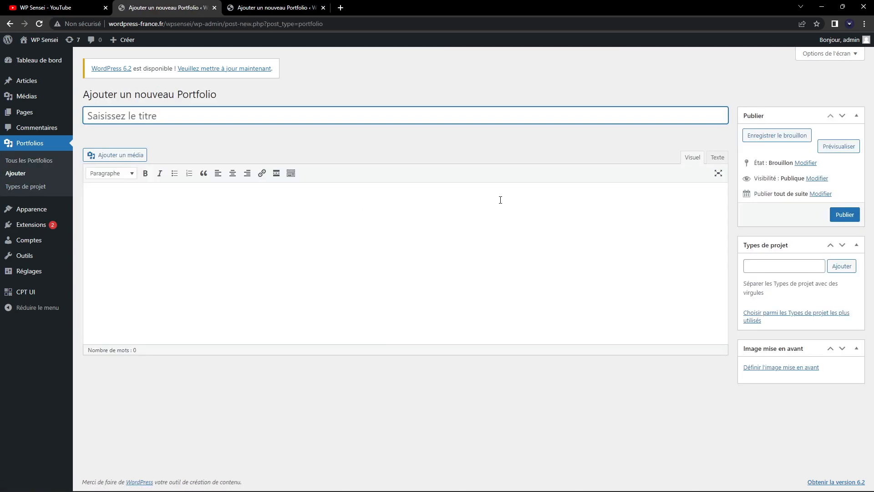
{"action": "left_click", "coordinate": [804, 270]}
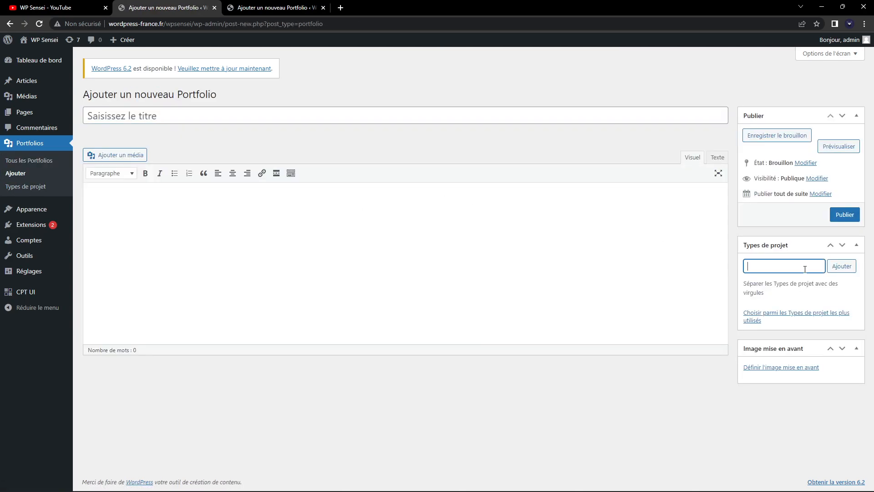
{"action": "left_click", "coordinate": [841, 268]}
{"action": "left_click", "coordinate": [798, 269]}
{"action": "left_click", "coordinate": [792, 313]}
Step: Enter Vidéo and Musique as the project types of the new Portfolio entry, using the suggested existing terms
{"action": "left_click", "coordinate": [778, 267]}
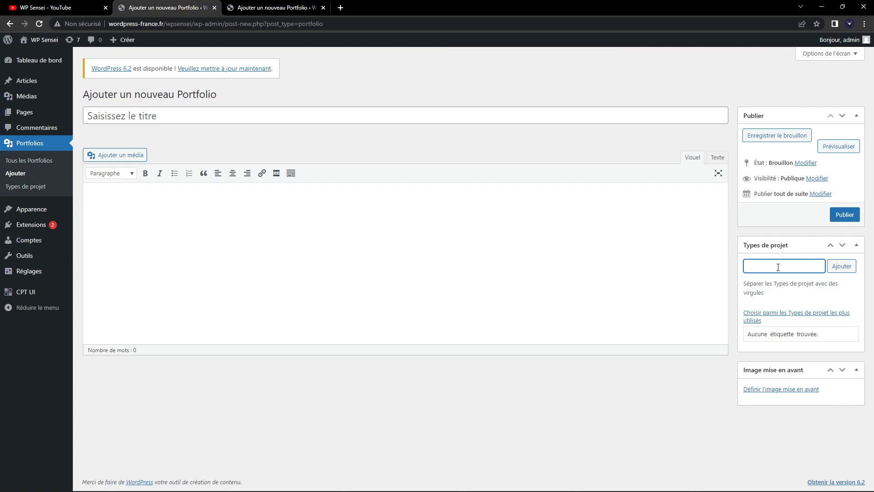
{"action": "type", "text": "vidéo"}
{"action": "left_click", "coordinate": [785, 281]}
{"action": "type", "text": "musique"}
{"action": "left_click", "coordinate": [790, 281]}
Step: Title the Portfolio entry Projet 1 and publish it
{"action": "left_click", "coordinate": [371, 116]}
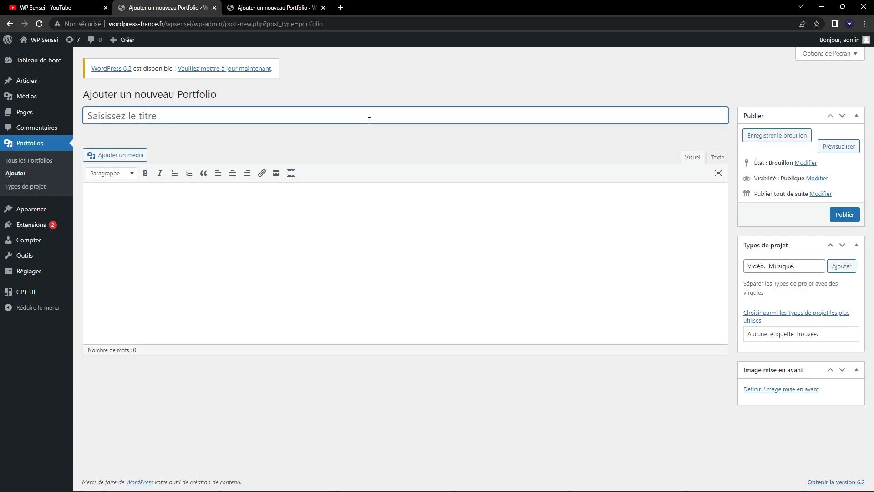
{"action": "type", "text": "Projet 1"}
{"action": "left_click", "coordinate": [316, 255]}
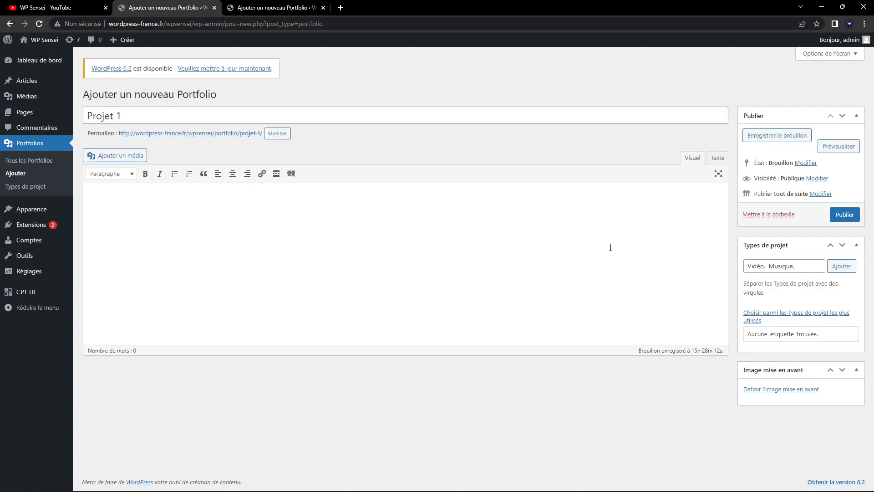
{"action": "left_click", "coordinate": [844, 214]}
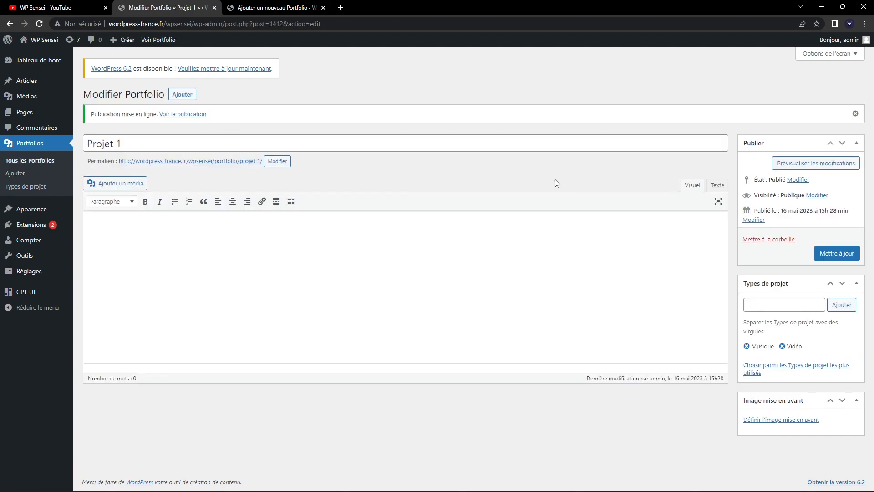
Step: View the published Projet 1 page on the site through its permalink, and return to its editor
{"action": "left_click", "coordinate": [221, 162]}
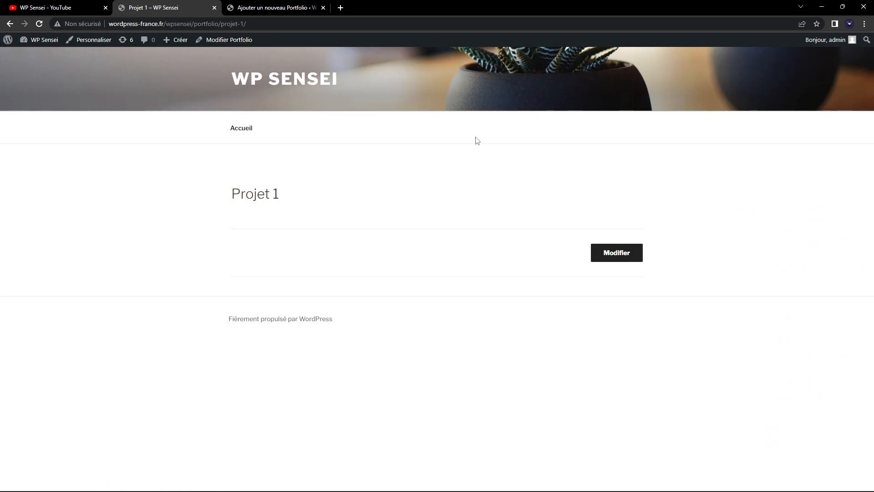
{"action": "left_click", "coordinate": [9, 24]}
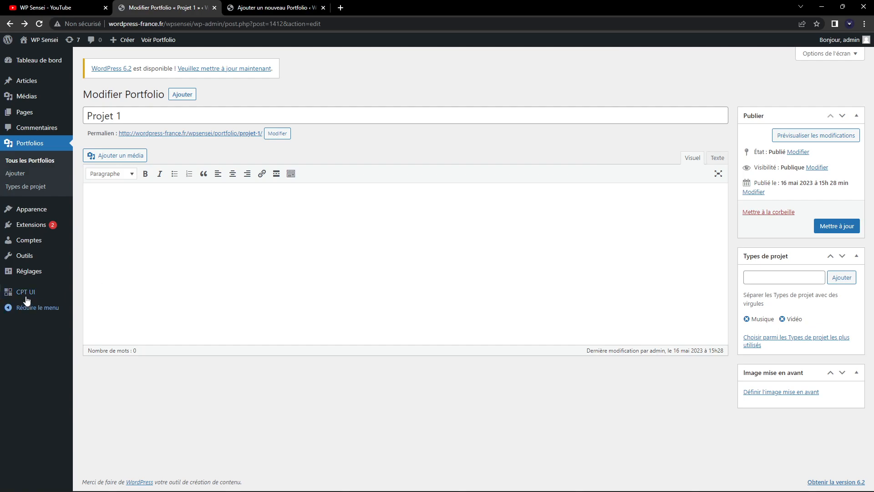
{"action": "mouse_move", "coordinate": [26, 299]}
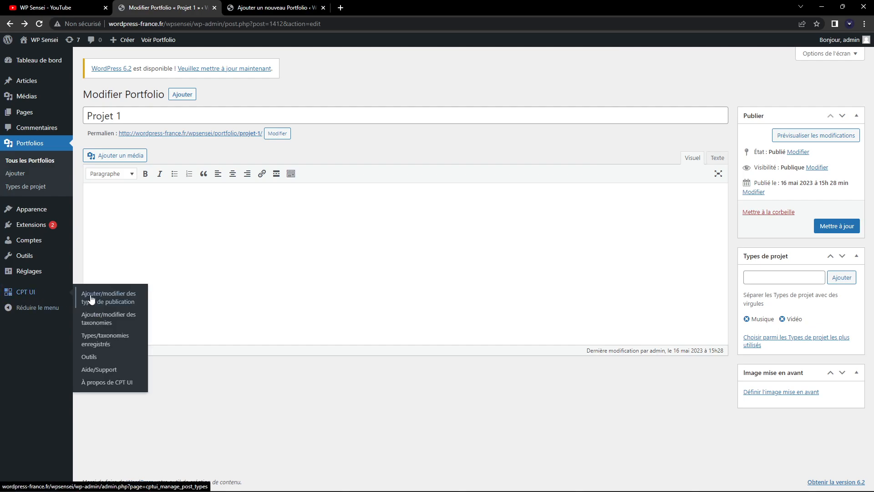